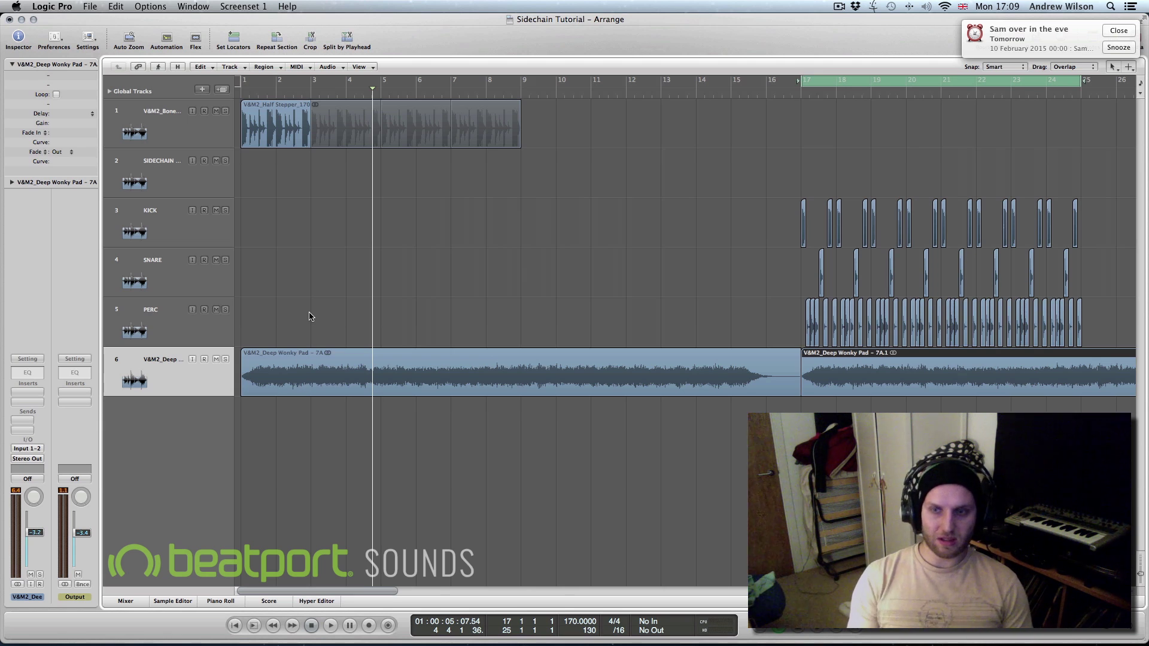
Audition the original Half Stepper break looped over bars 1–10, then turn looping off.
click(261, 113)
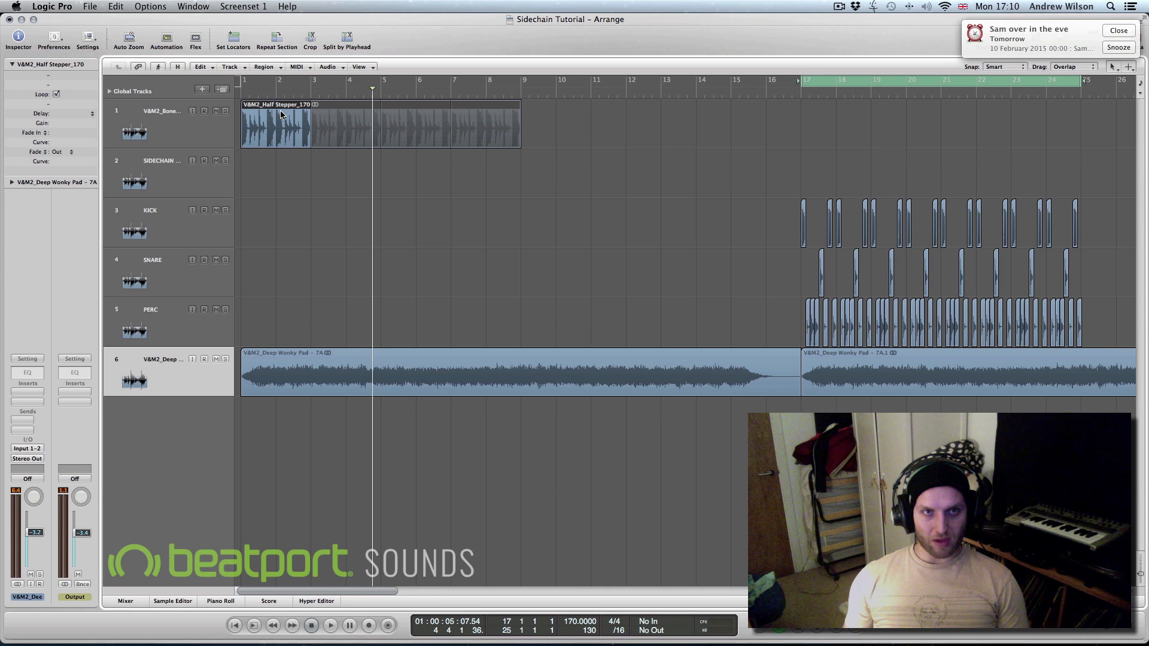
key(space)
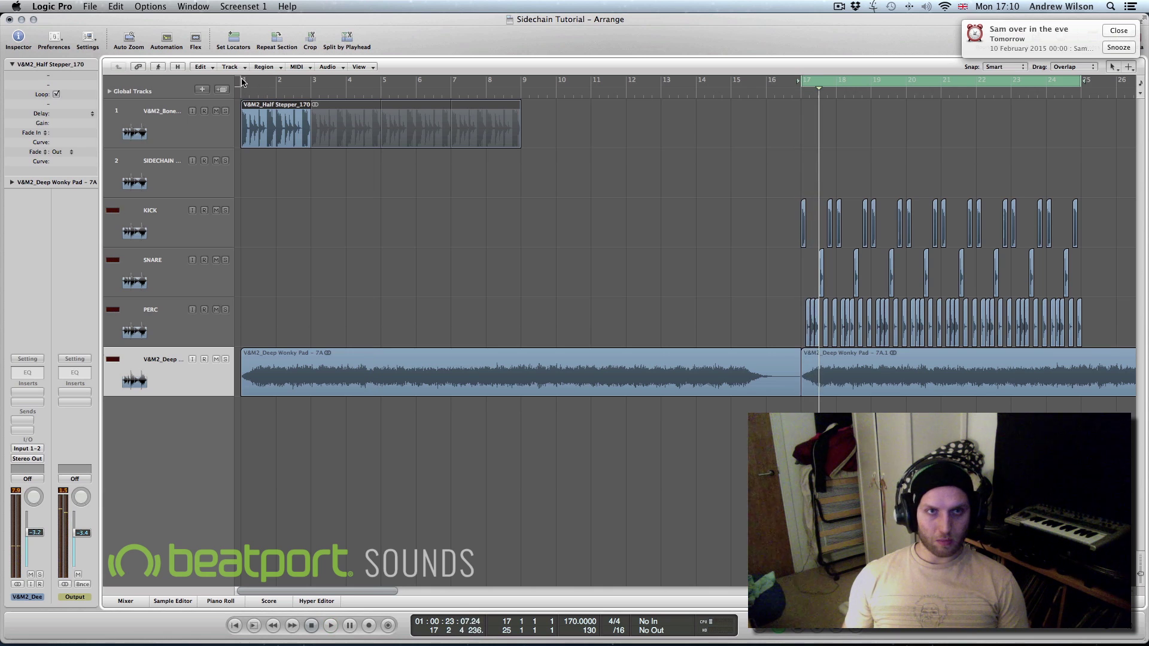
drag(243, 82, 556, 83)
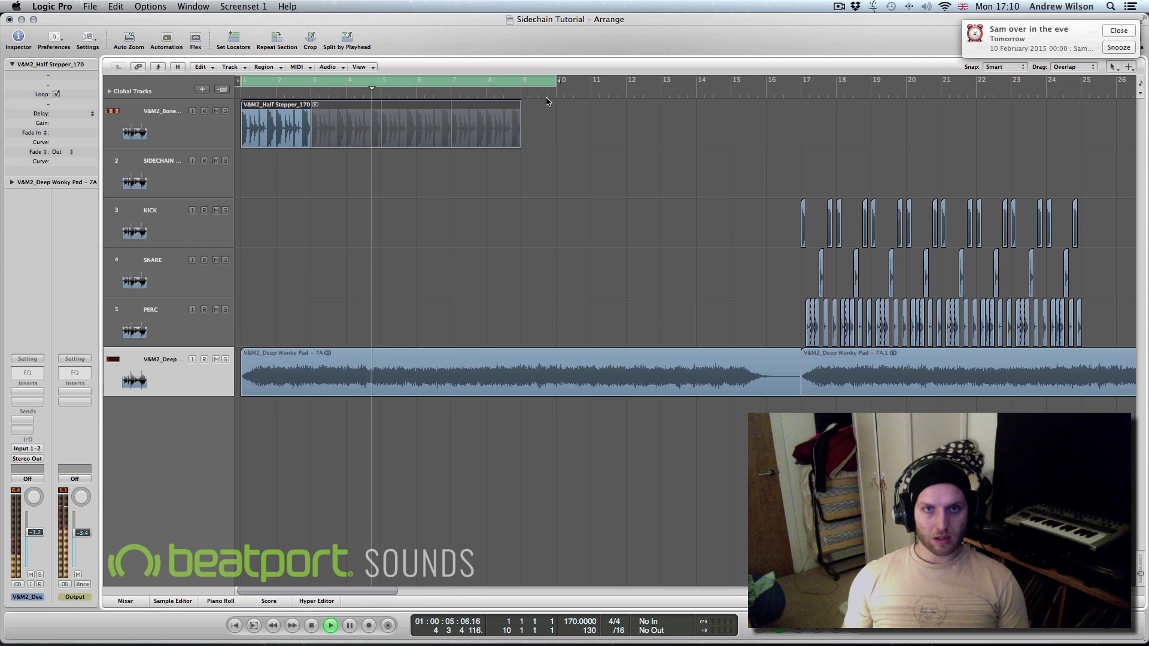
key(space)
key(c)
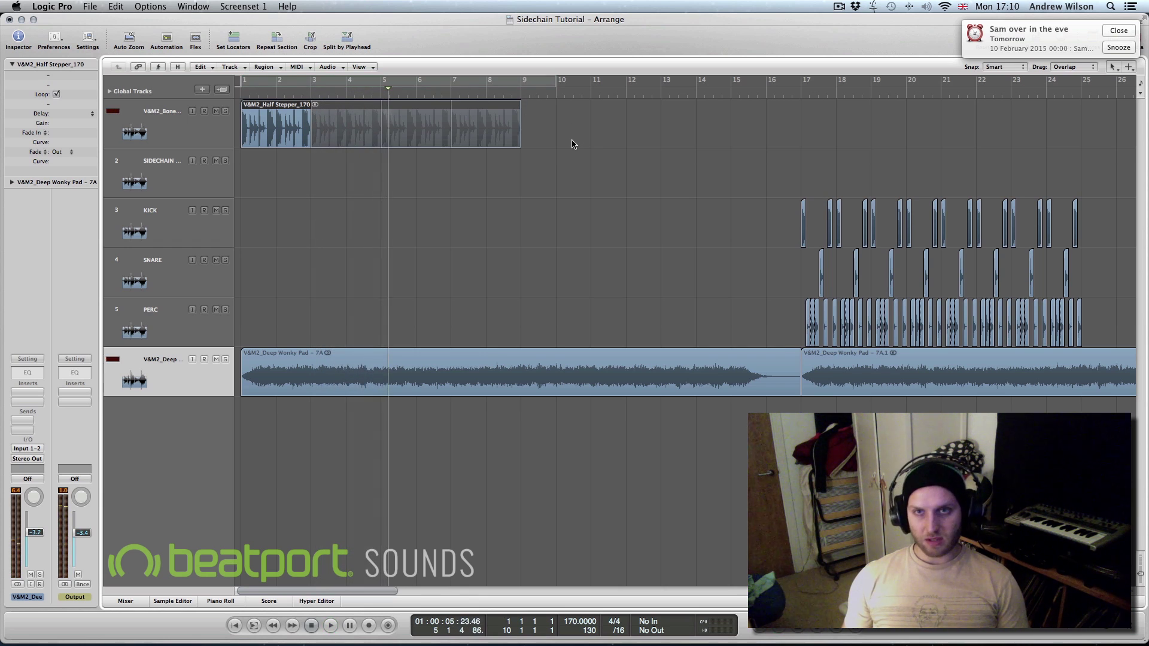
Loop bars 17–25 over the split drums.
scroll(573, 144, right, 15)
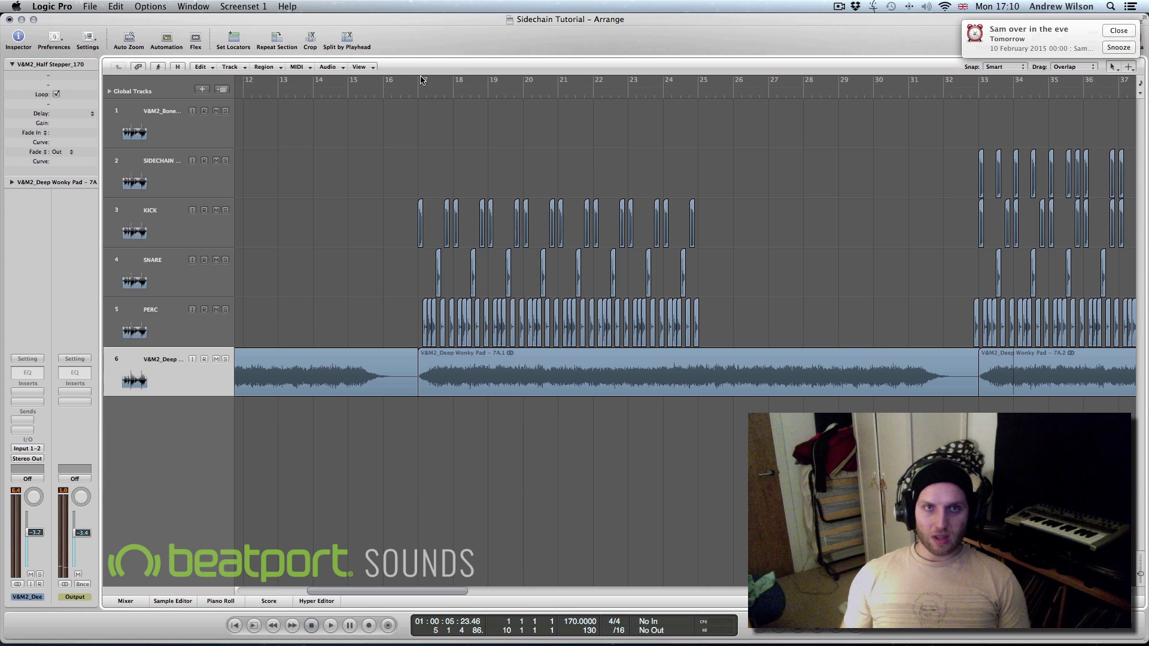
drag(421, 79, 697, 82)
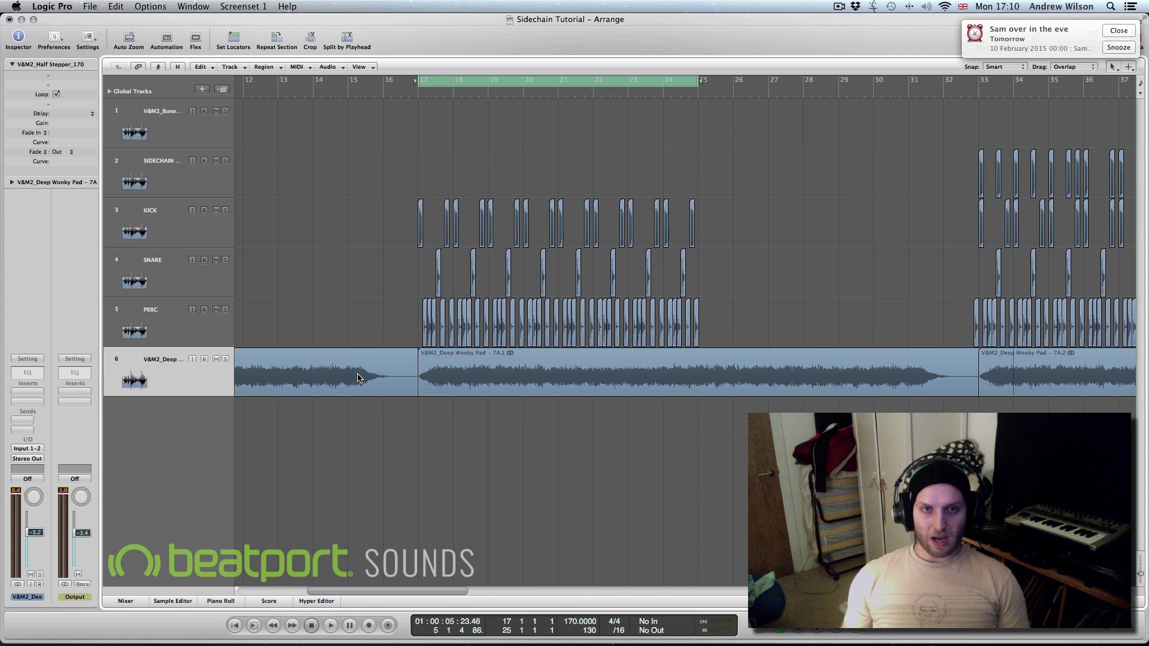
scroll(300, 258, left, 15)
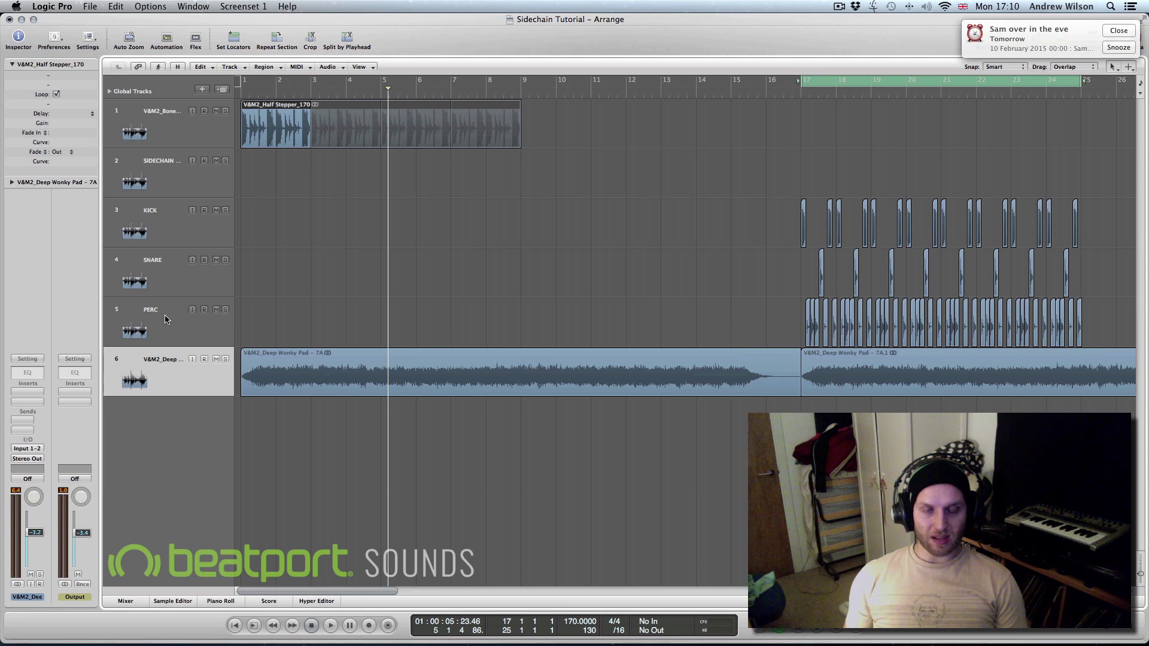
scroll(569, 287, right, 10)
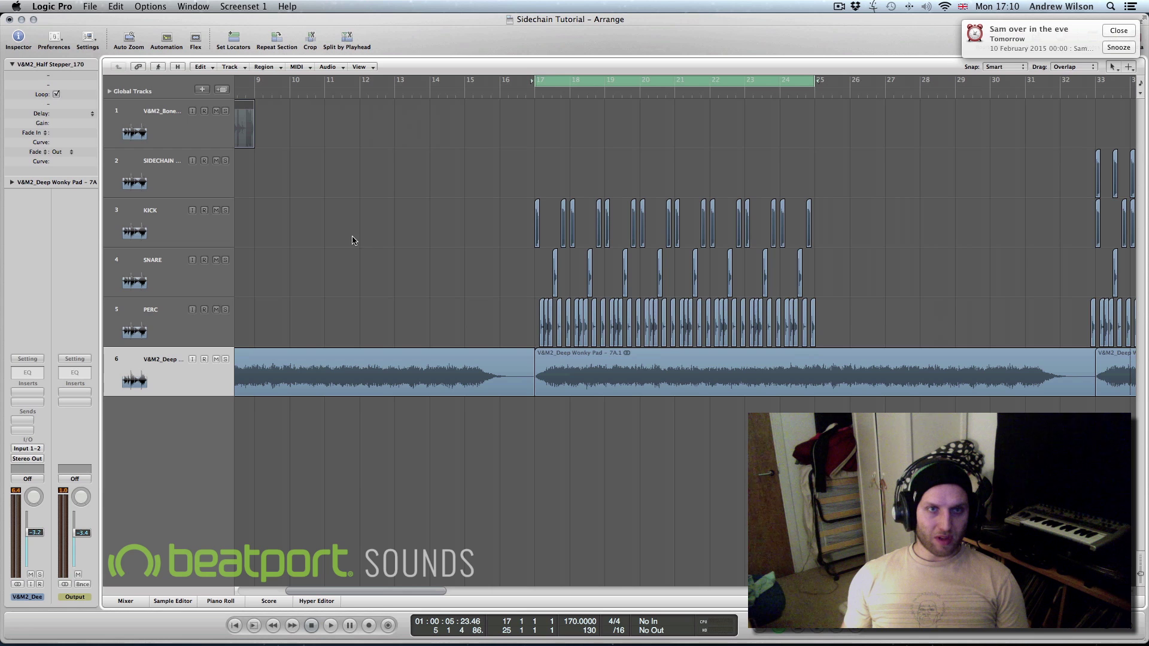
Insert FabFilter FF Pro-C (Stereo) on the Deep Wonky Pad and position its window.
click(34, 392)
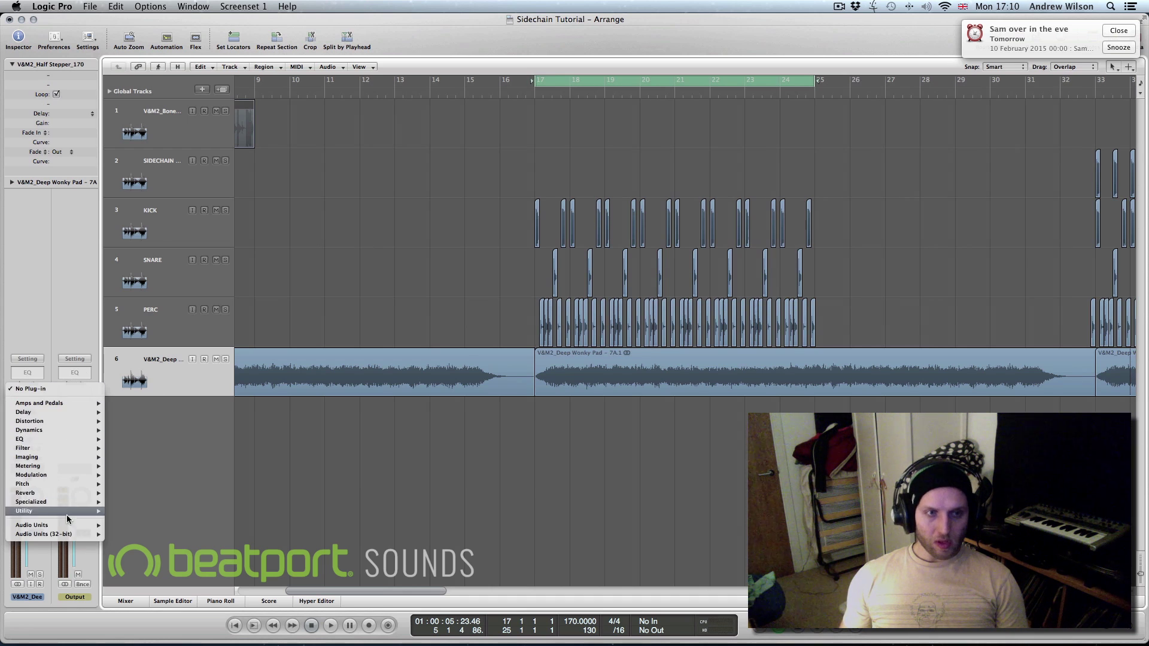
mouse_move(54, 526)
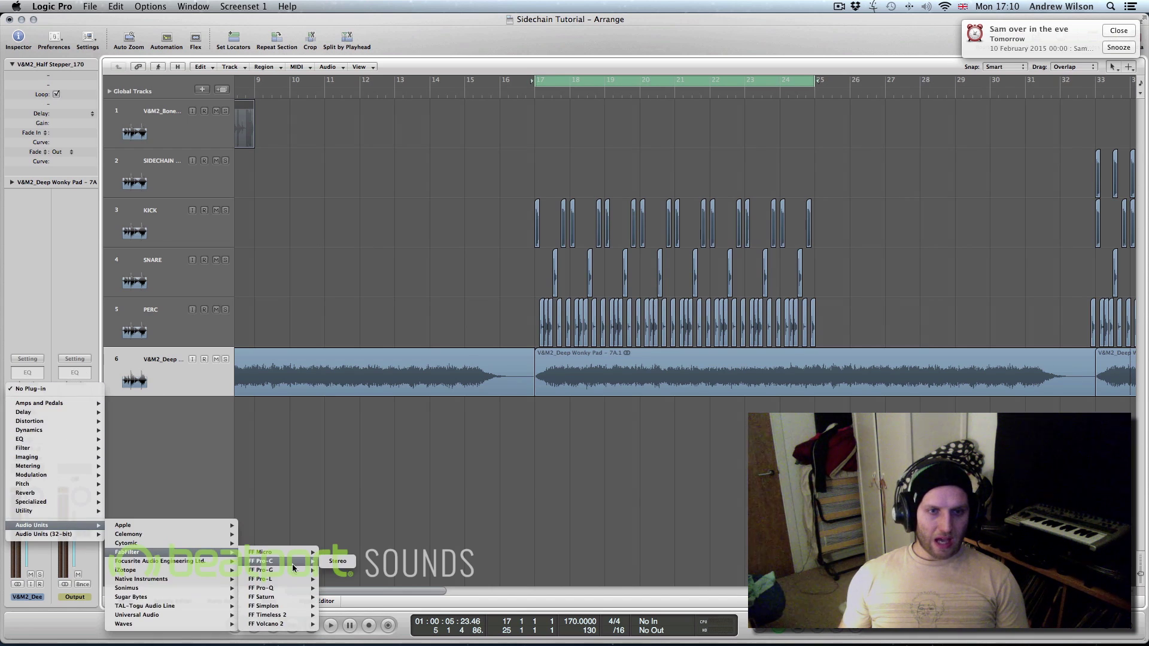
click(338, 563)
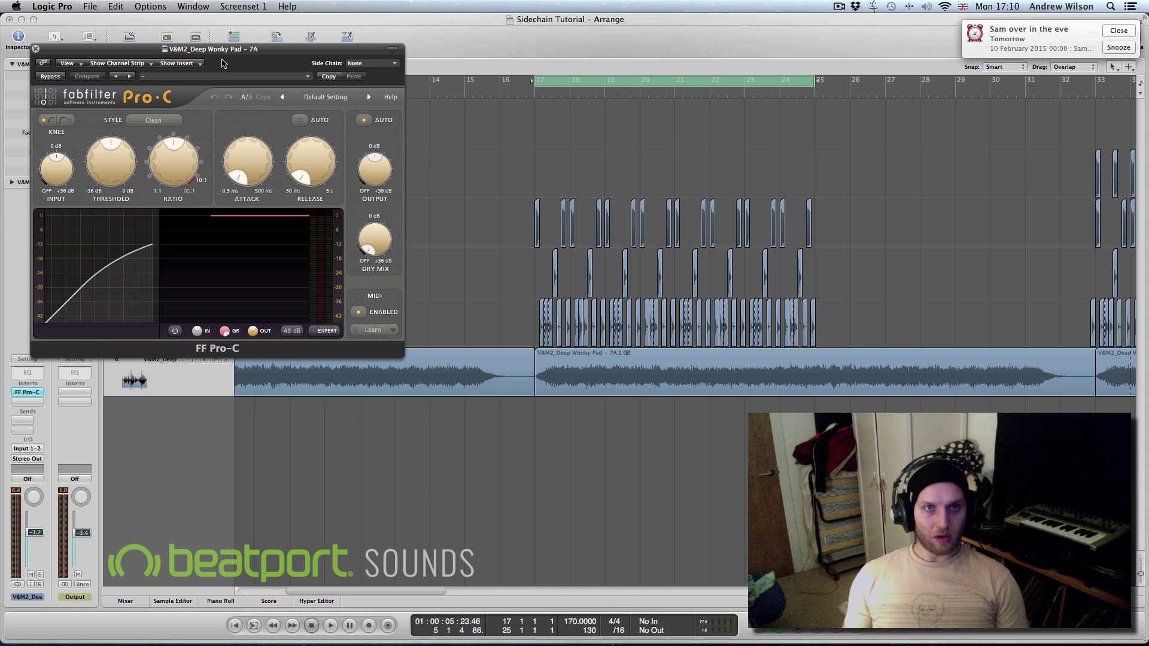
drag(264, 51, 332, 29)
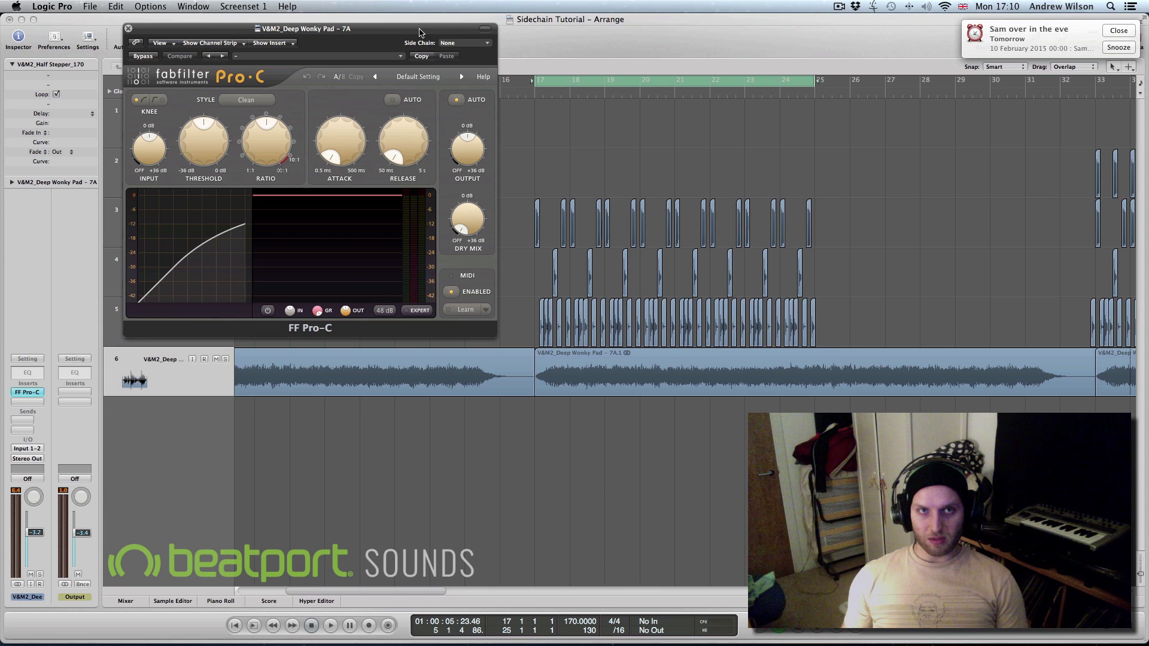
mouse_move(419, 32)
mouse_down()
mouse_move(420, 67)
mouse_move(421, 28)
mouse_up()
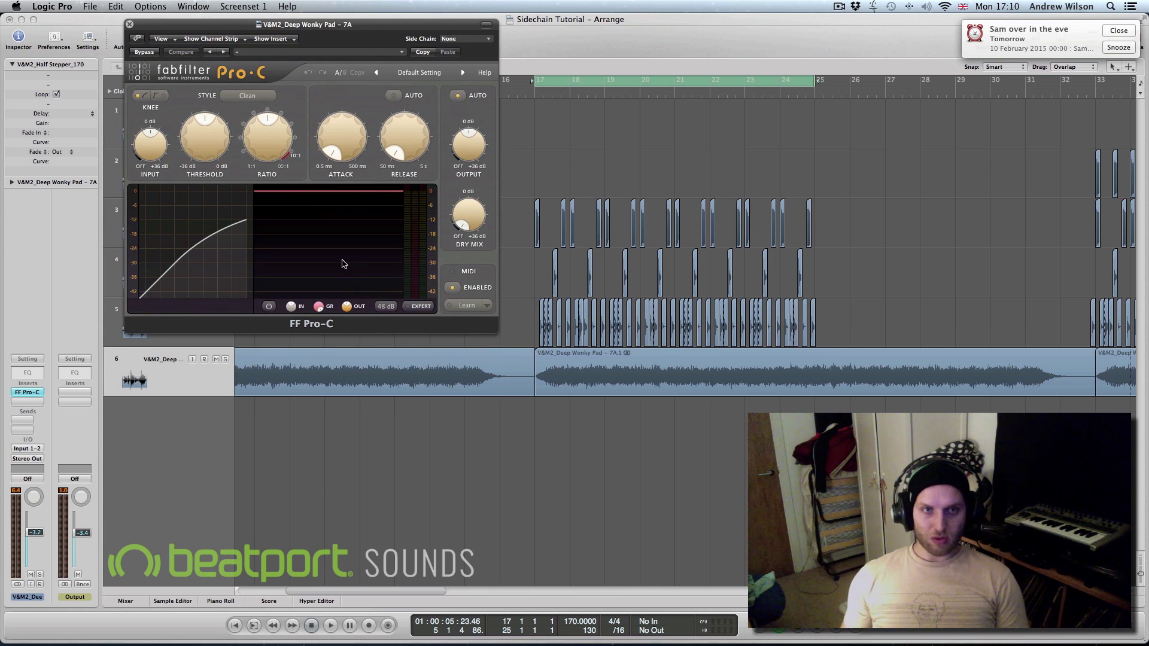
drag(370, 29, 360, 26)
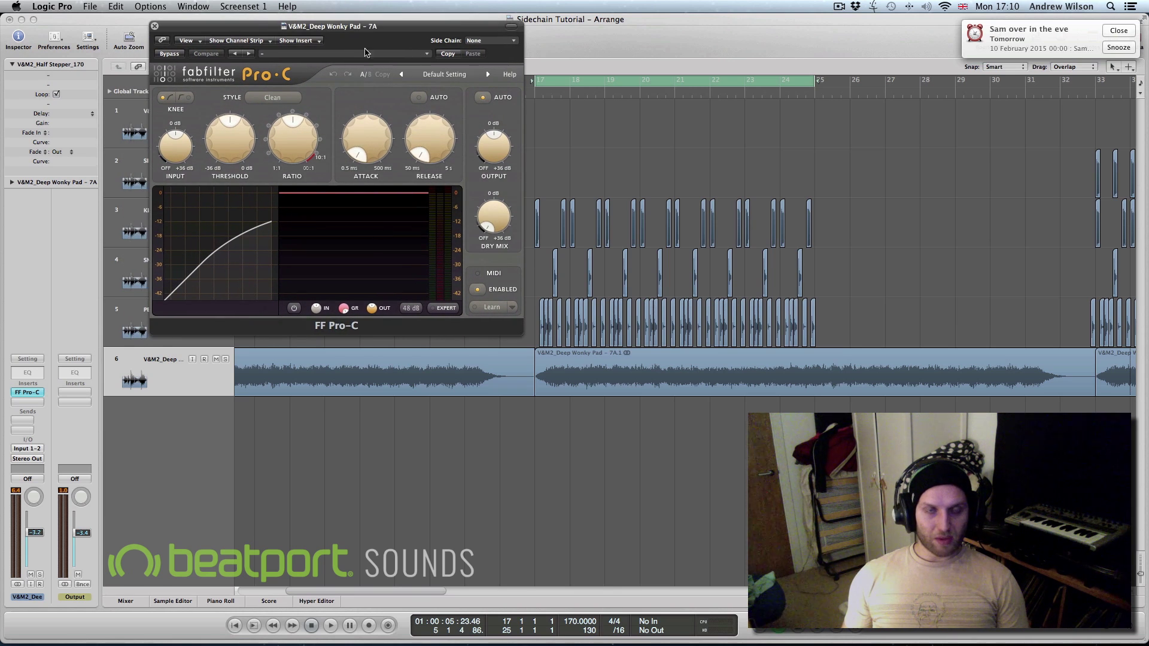
In Pro-C expert settings, set side chain to Ext, threshold about -36 dB, ratio 100:1.
click(447, 308)
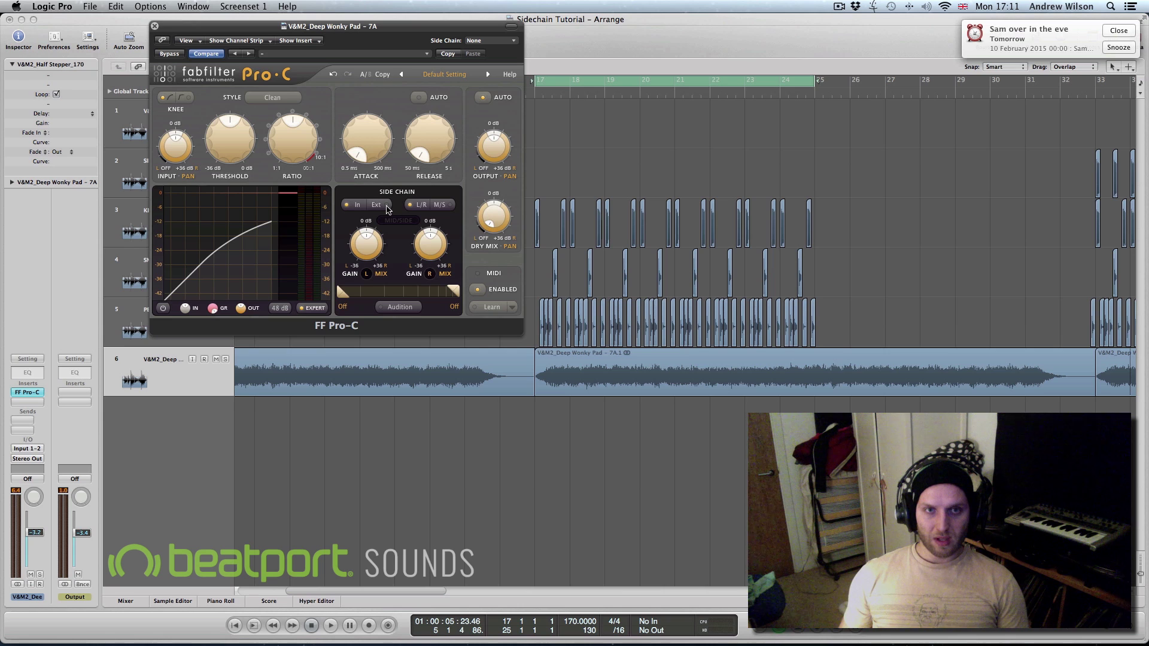
click(383, 206)
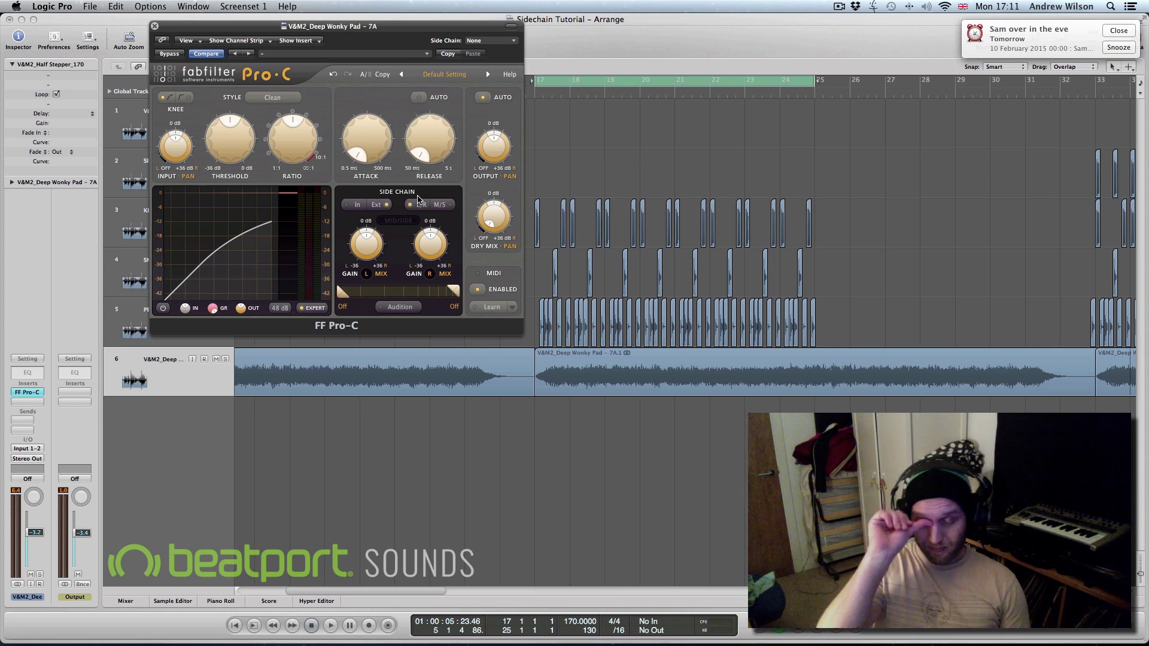
drag(423, 27, 413, 145)
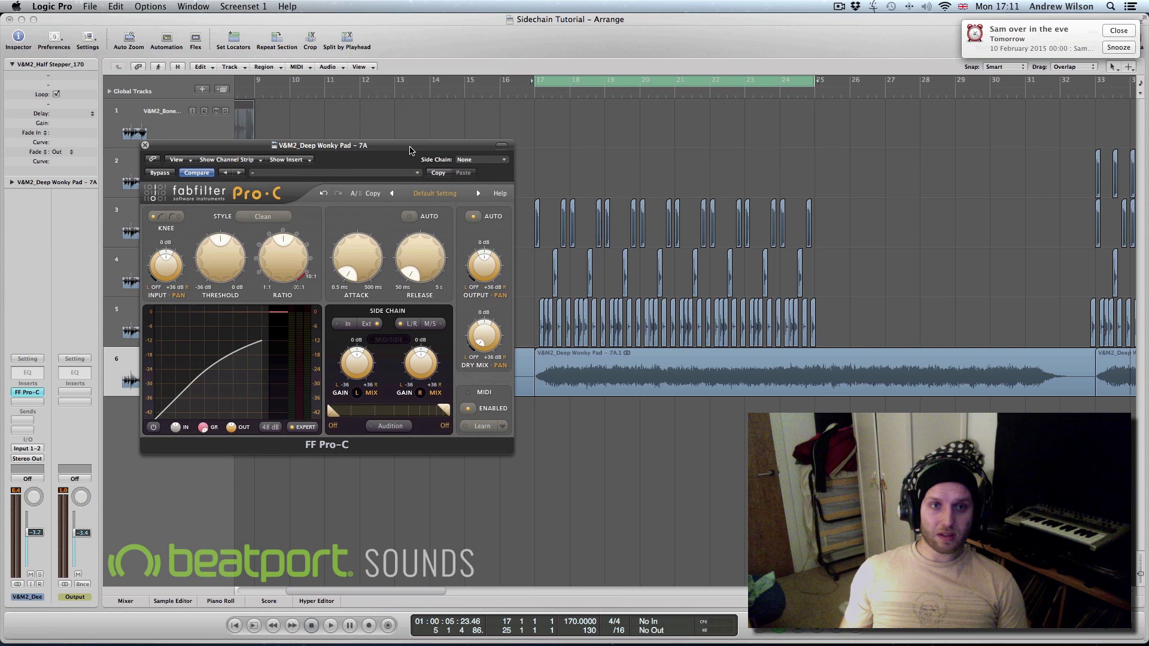
drag(217, 283, 209, 320)
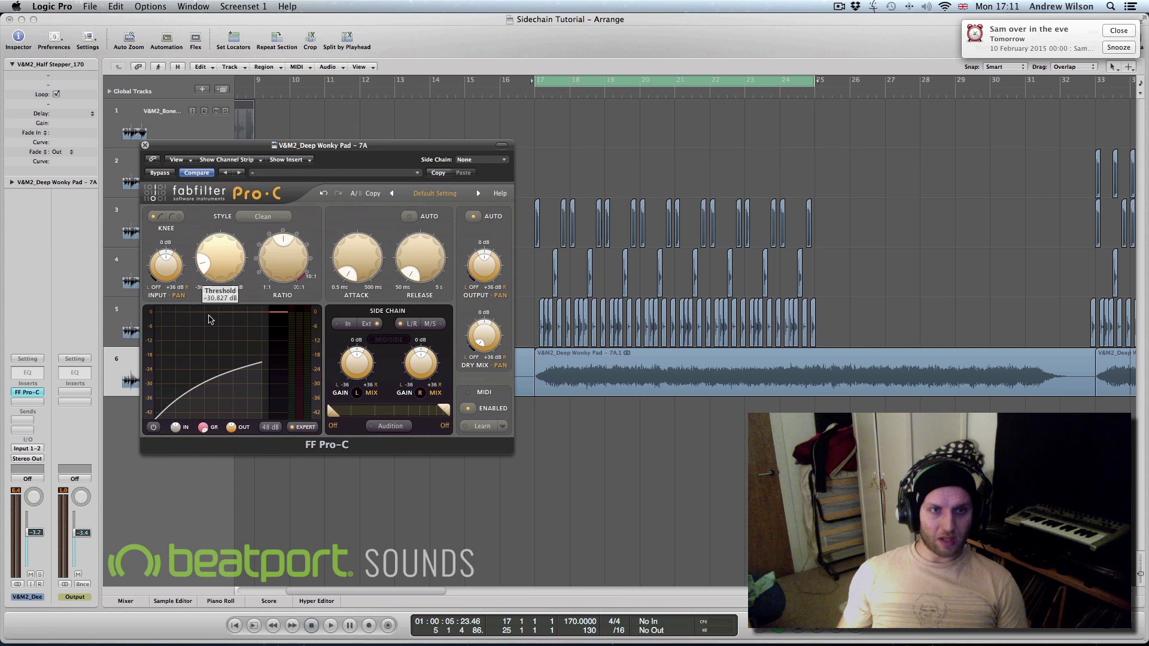
drag(283, 264, 298, 192)
drag(220, 263, 220, 282)
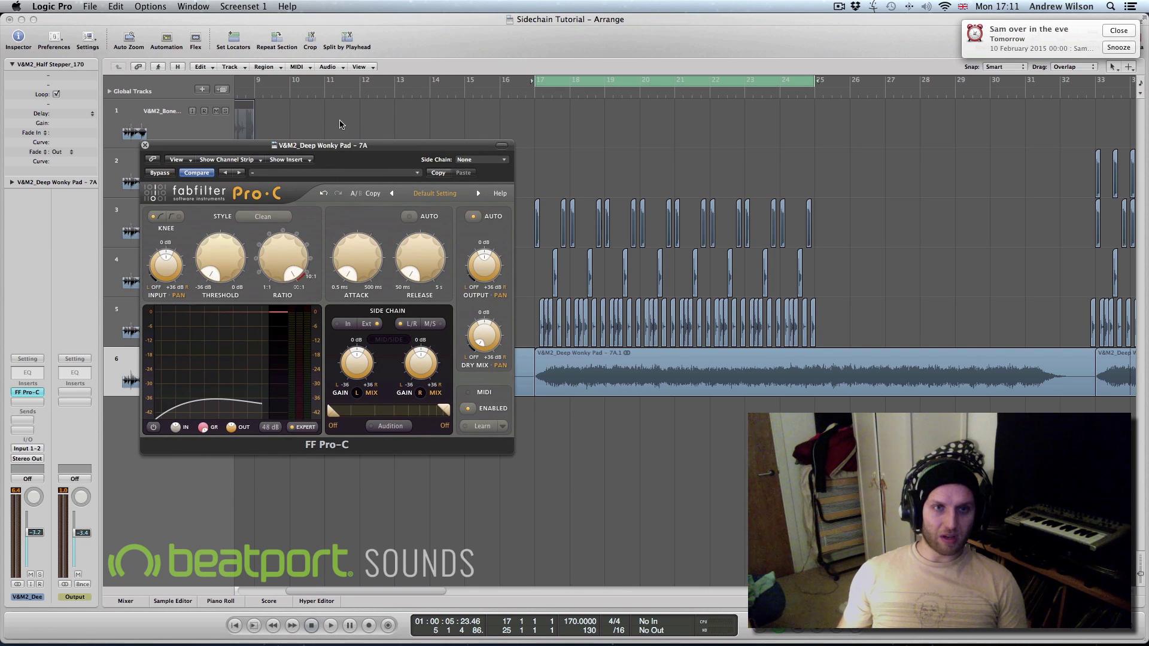
drag(354, 146, 349, 89)
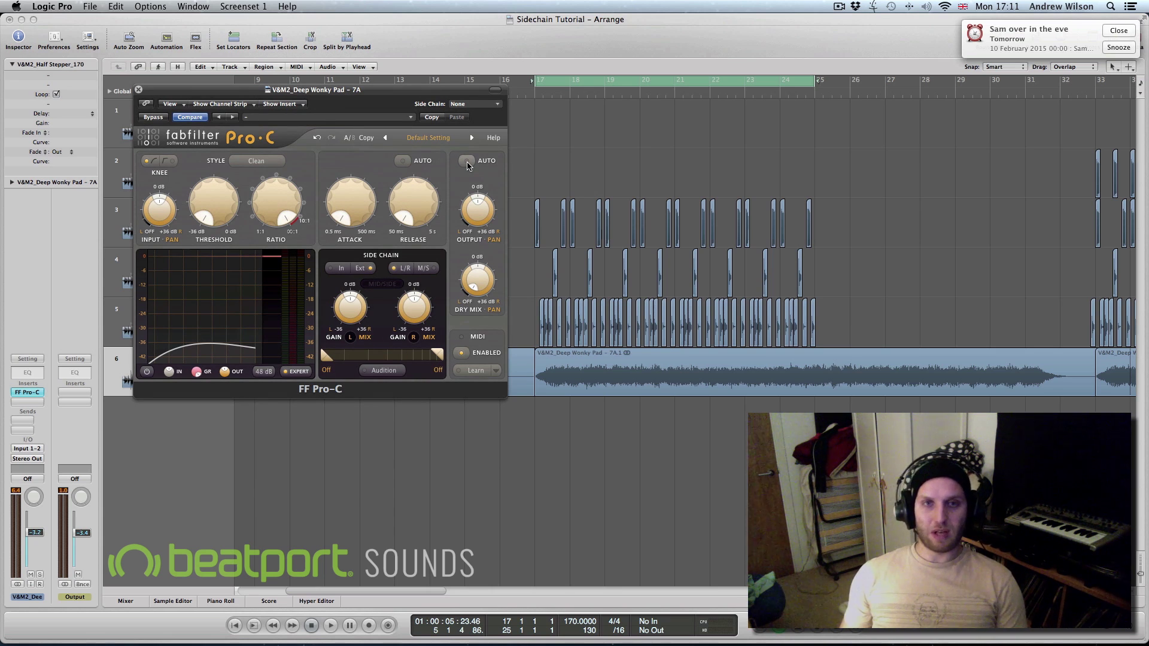
Choose Audio 3 – KICK as the Pro-C side chain source.
click(481, 105)
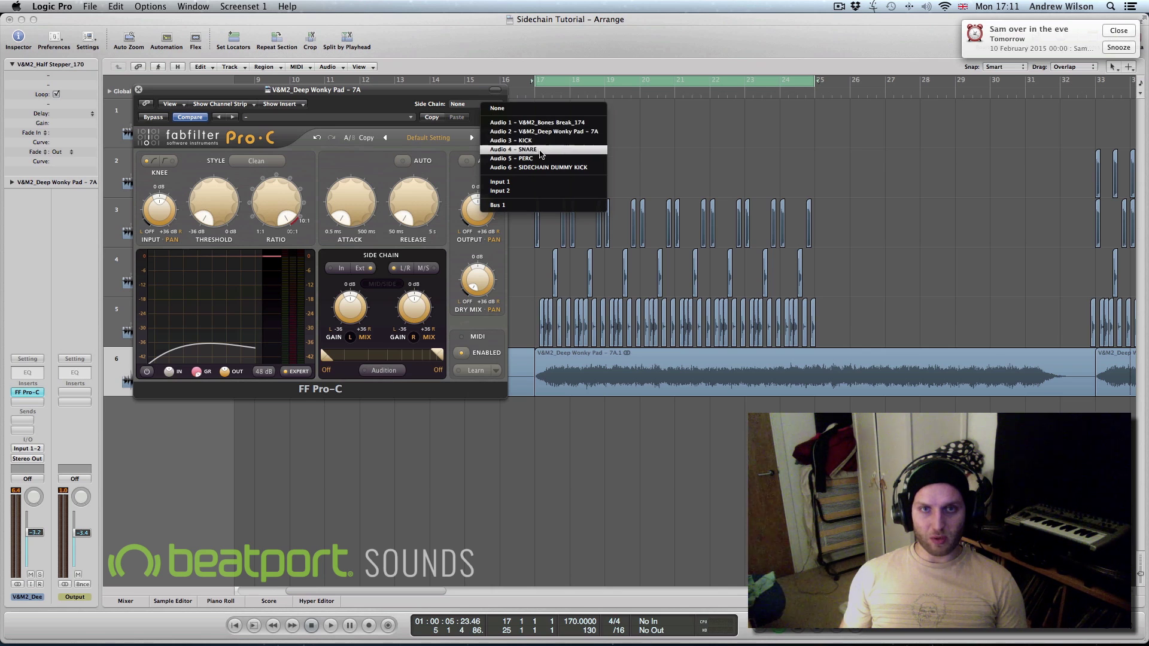
click(527, 141)
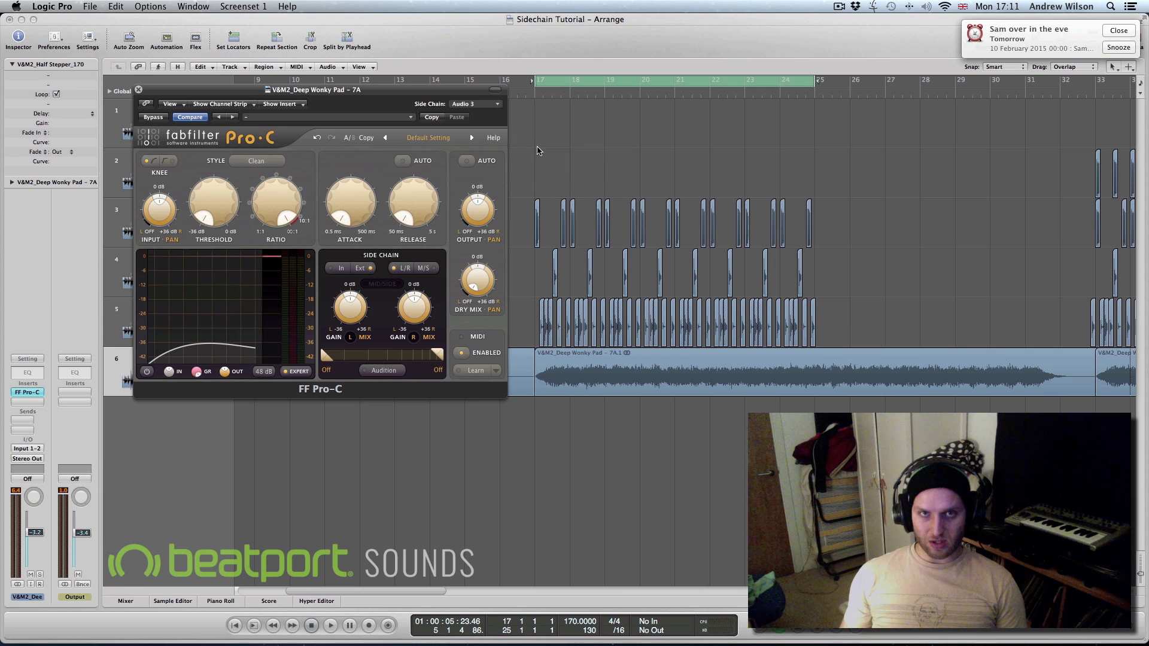
mouse_move(393, 91)
mouse_down()
mouse_move(370, 148)
mouse_move(384, 118)
mouse_move(605, 120)
mouse_move(560, 120)
mouse_move(453, 73)
mouse_move(392, 112)
mouse_up()
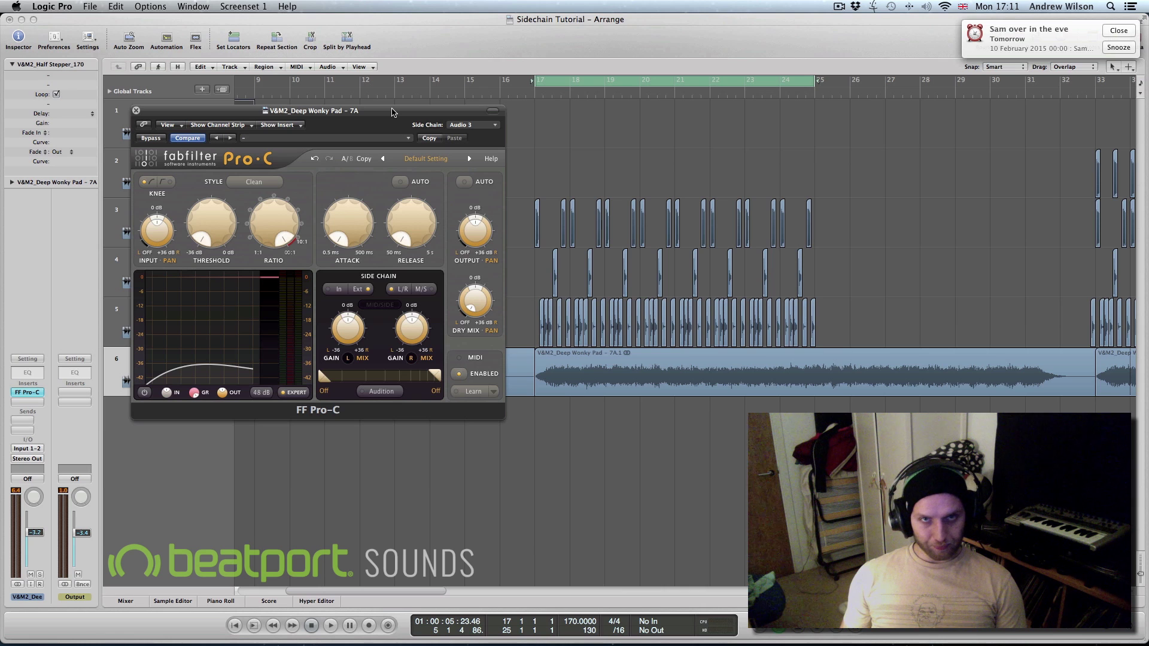
Play from bar 17 to hear the pad ducking, then reposition the Pro-C window.
key(space)
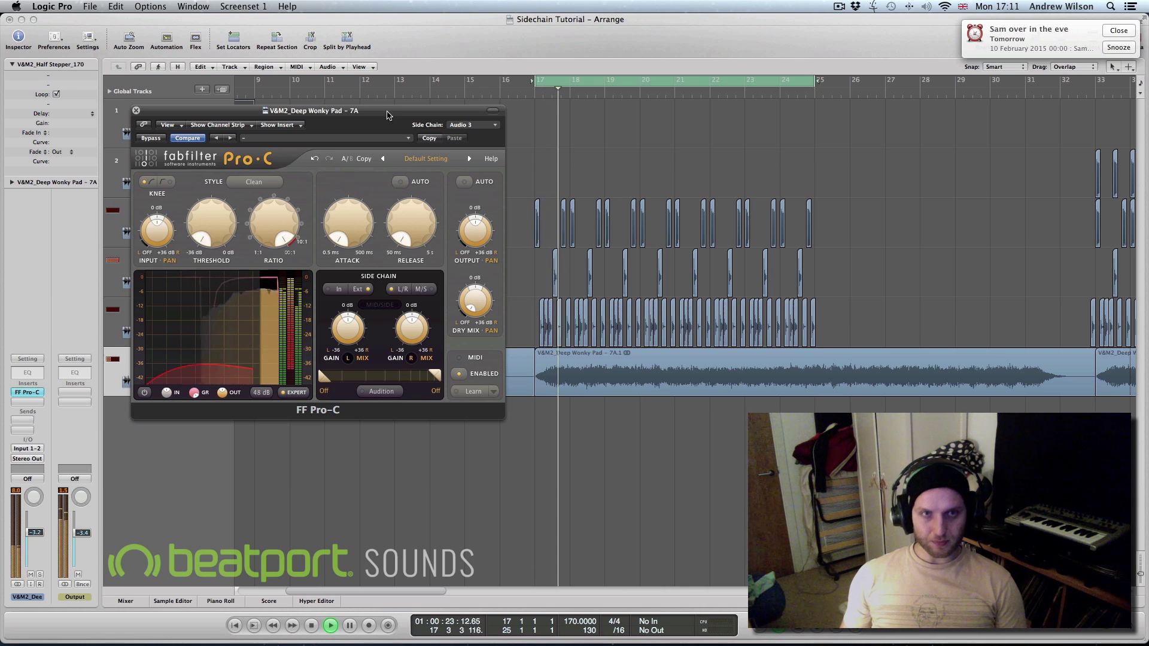
drag(360, 115, 393, 106)
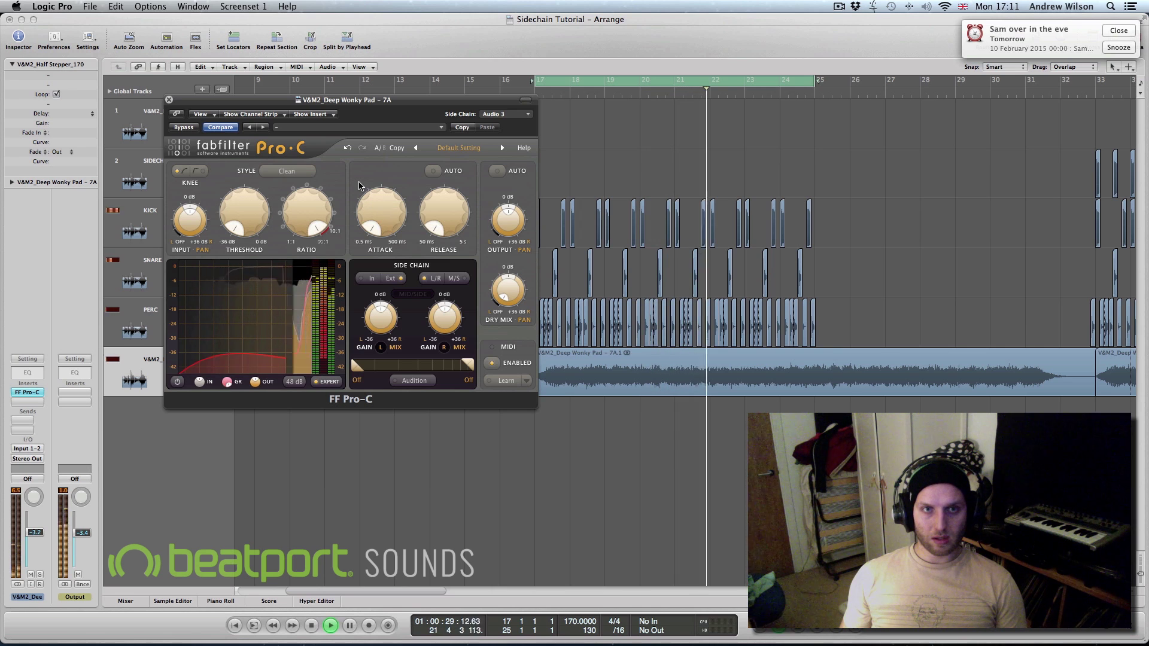
key(space)
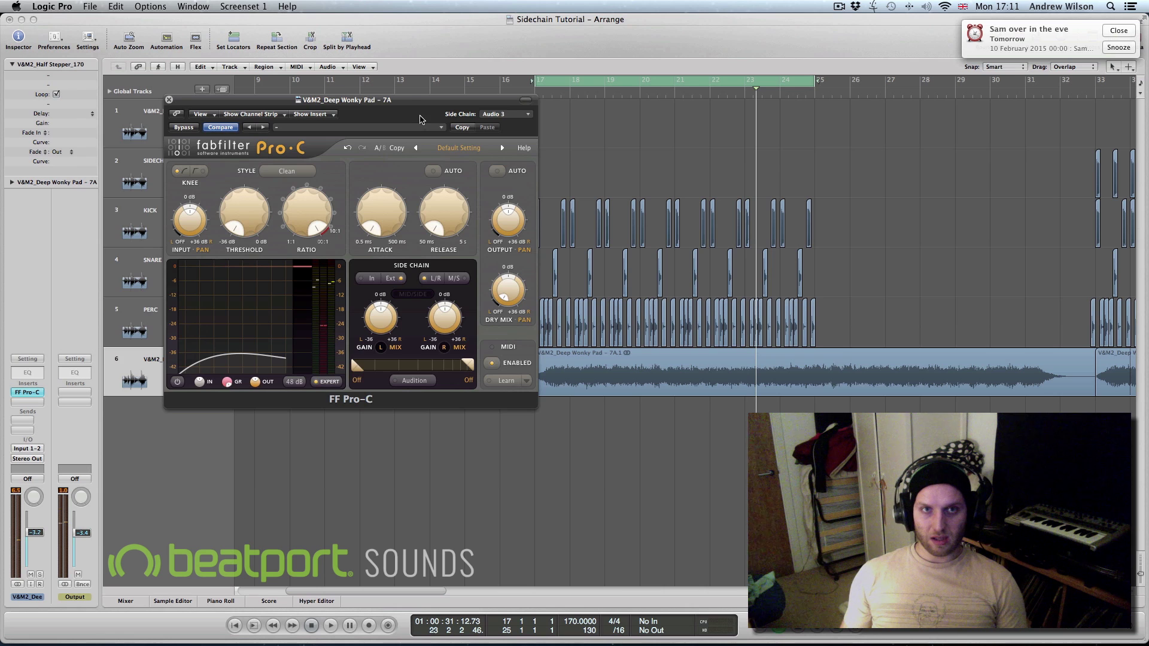
drag(402, 104, 342, 85)
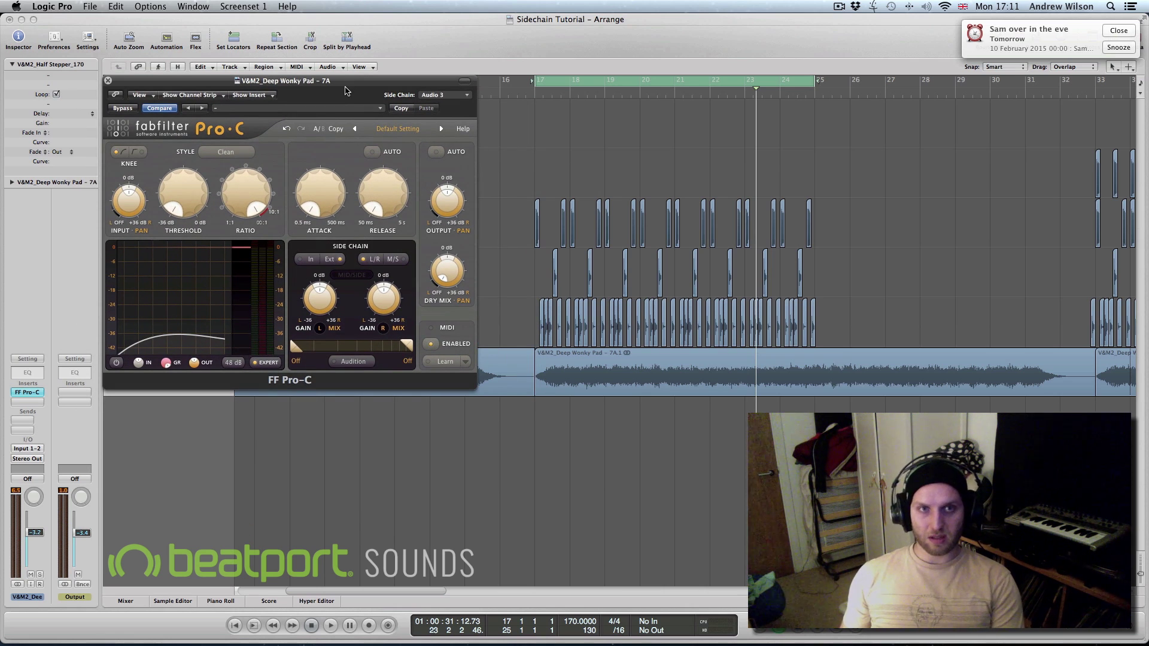
drag(345, 90, 365, 134)
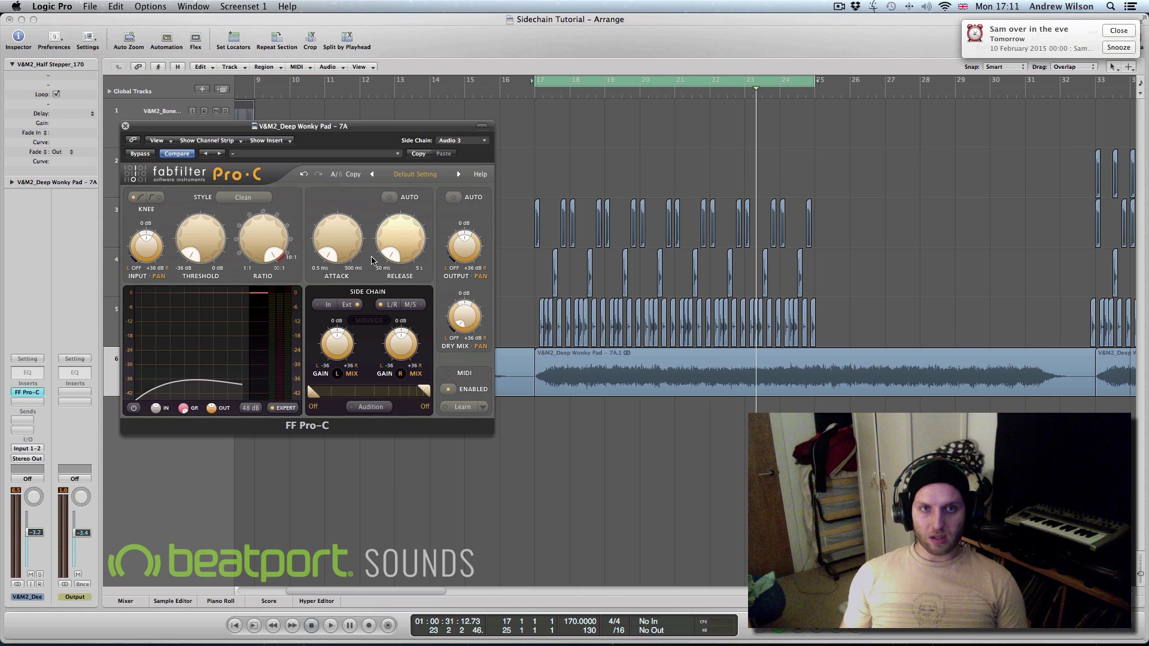
Raise the Pro-C release to about 577 ms and audition the longer release.
mouse_move(213, 248)
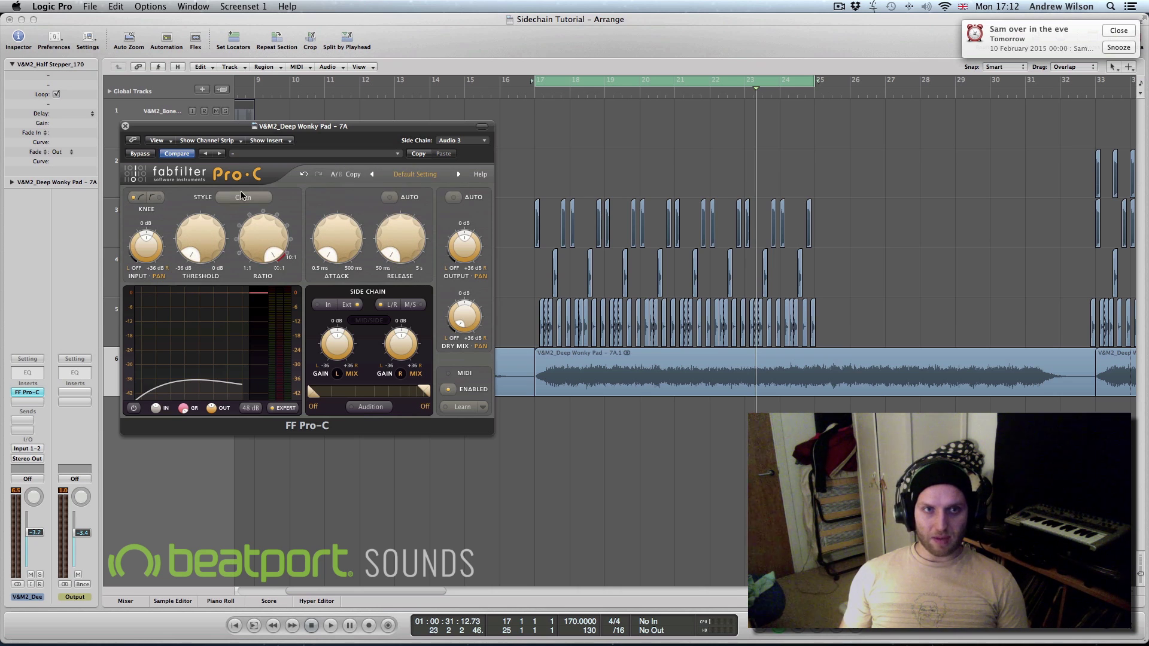
mouse_move(257, 233)
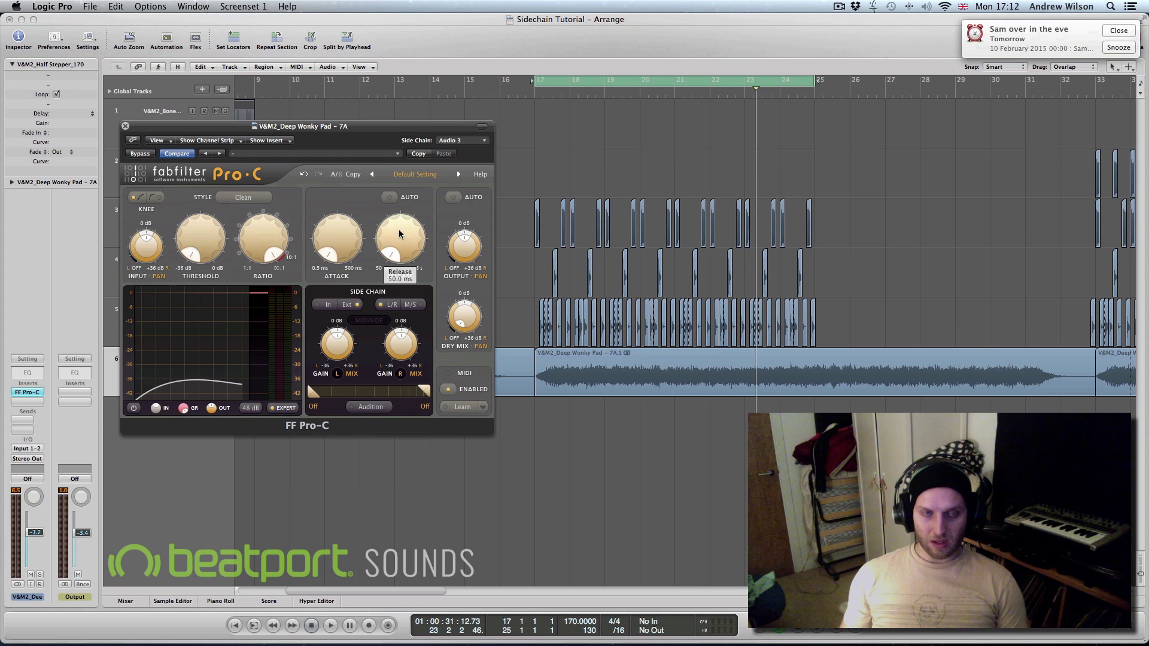
mouse_move(397, 243)
drag(397, 243, 395, 228)
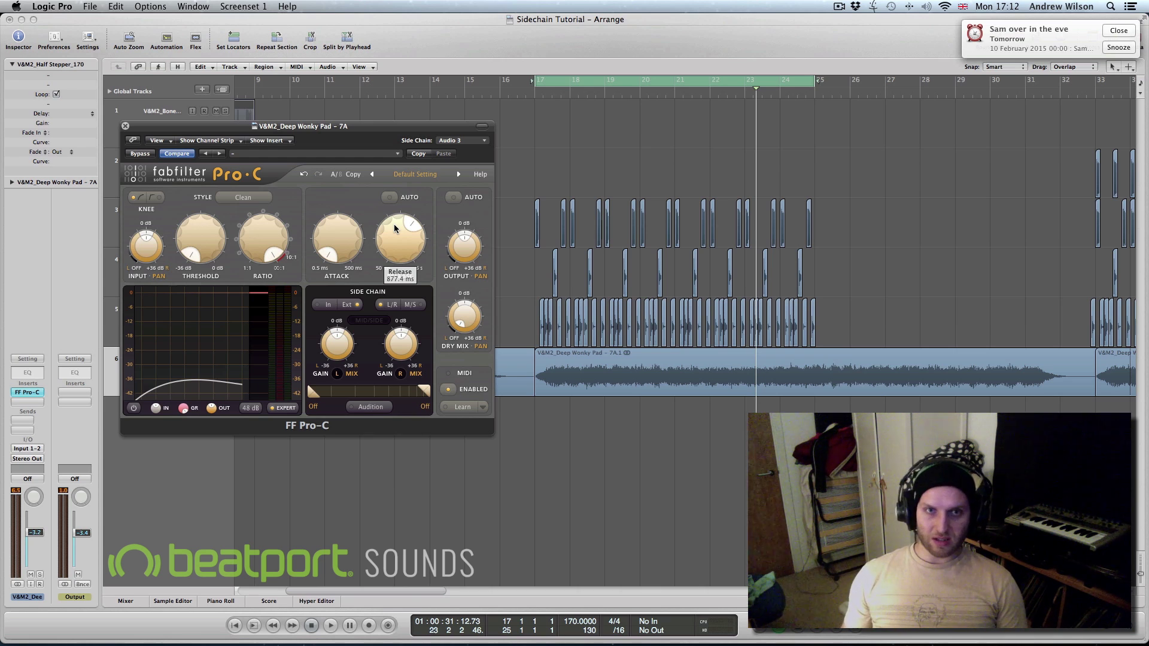
key(space)
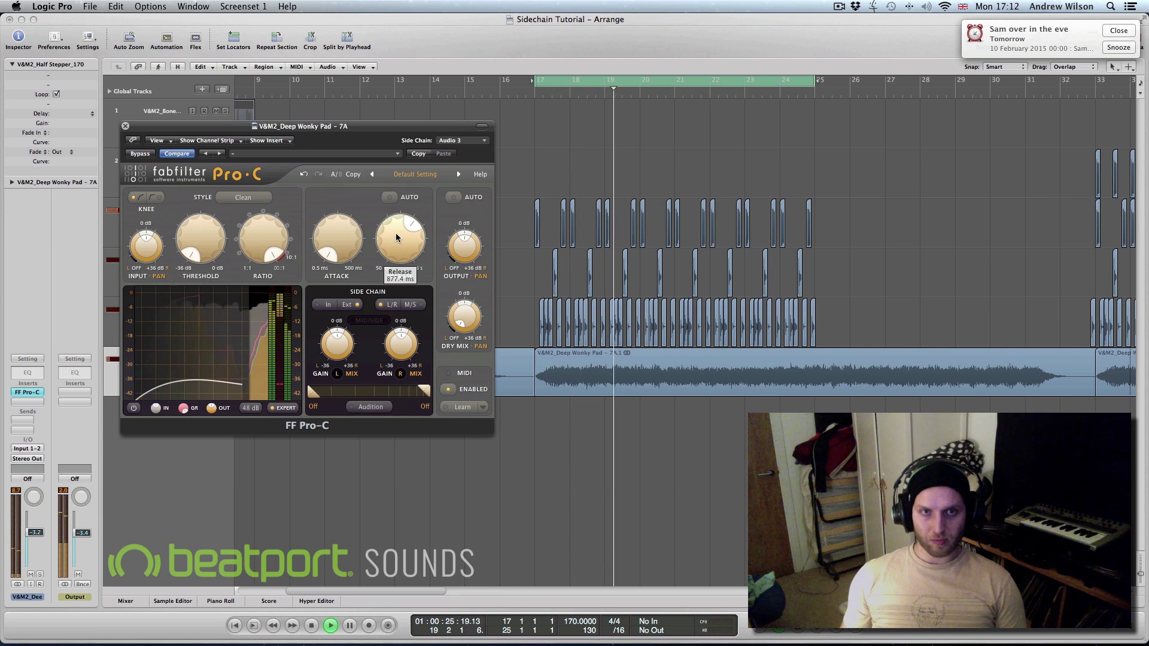
drag(400, 234, 400, 232)
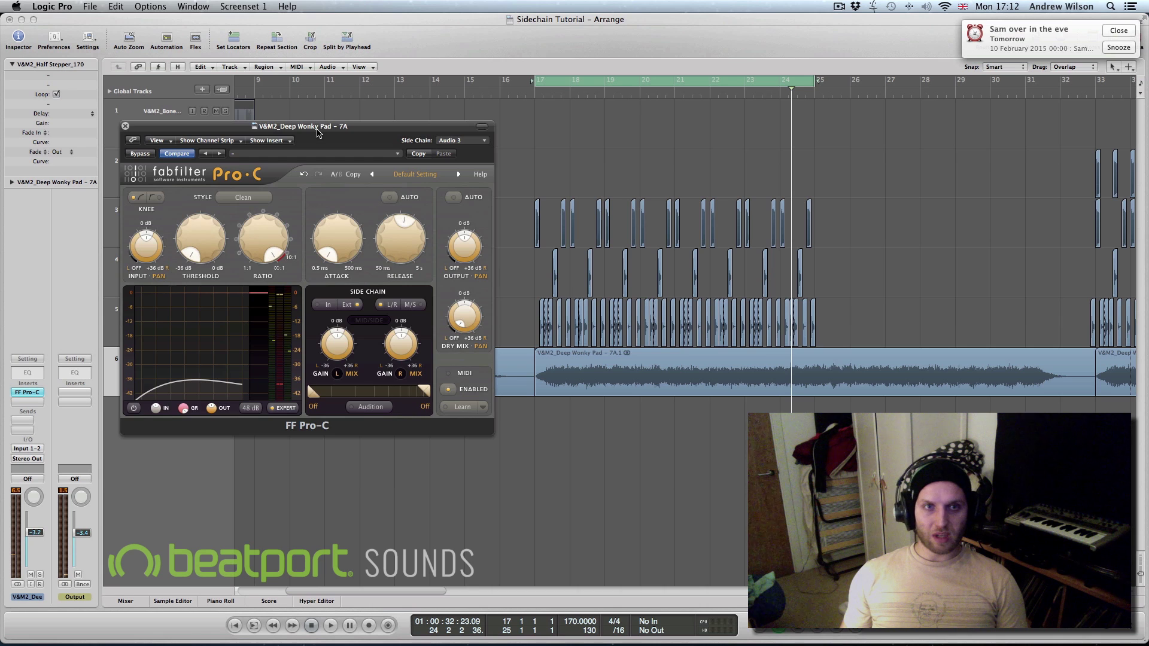
Key the Pro-C from Audio 4 – SNARE and start playback.
drag(317, 133, 322, 166)
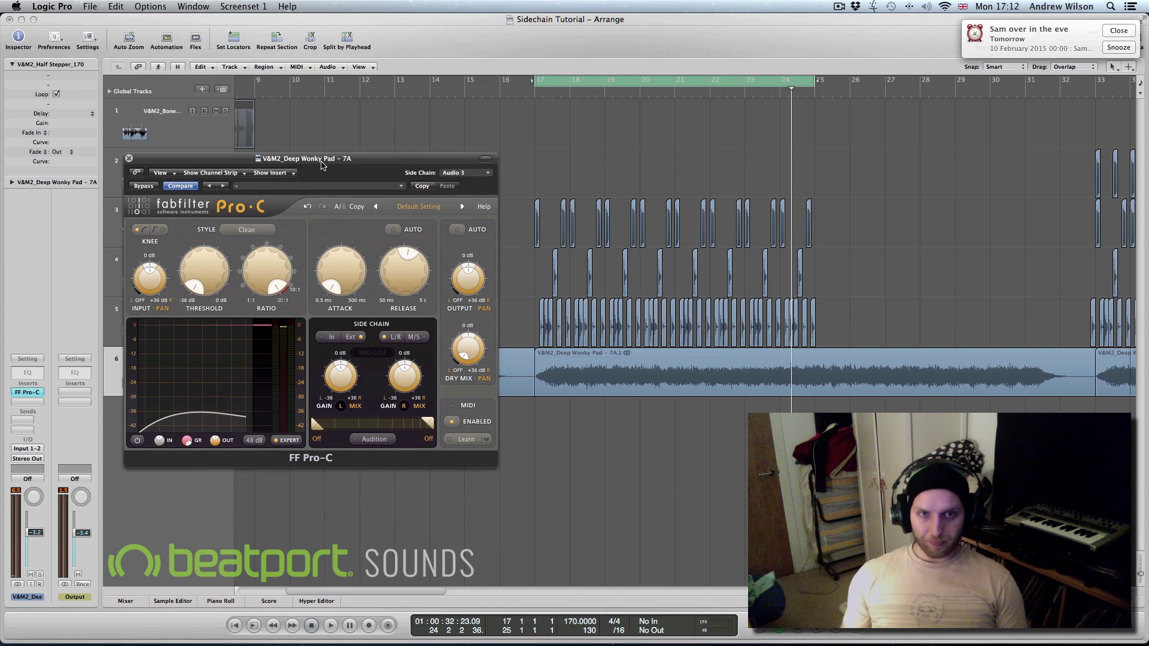
drag(334, 163, 348, 120)
mouse_move(436, 243)
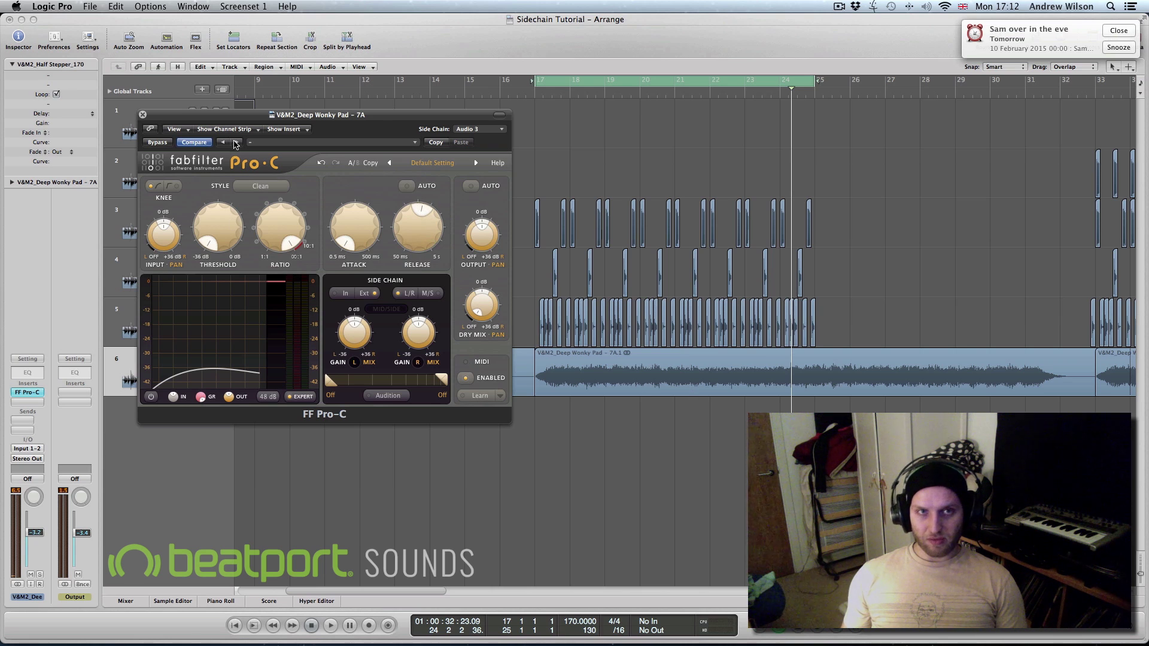
drag(377, 117, 375, 269)
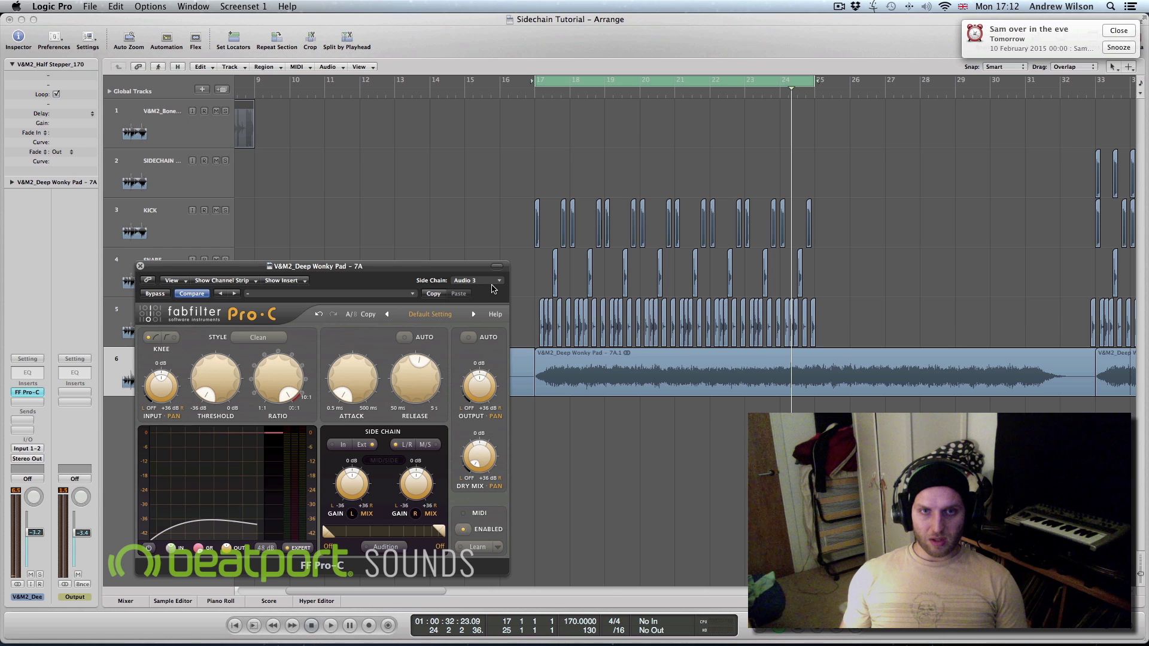
click(500, 280)
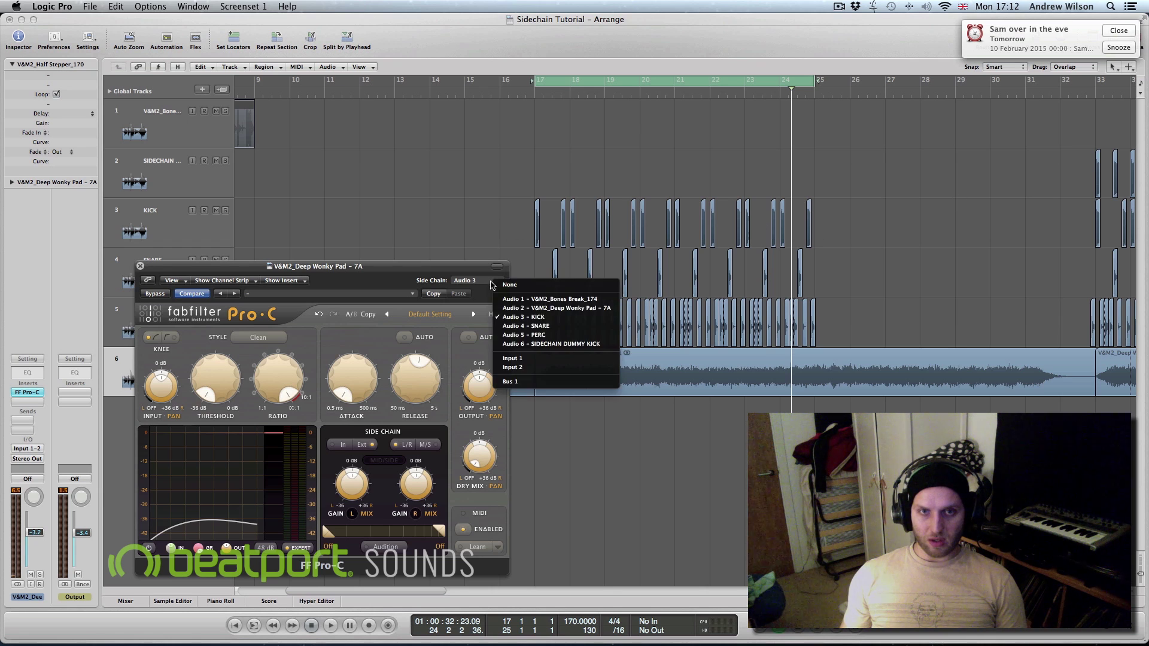
click(570, 331)
key(space)
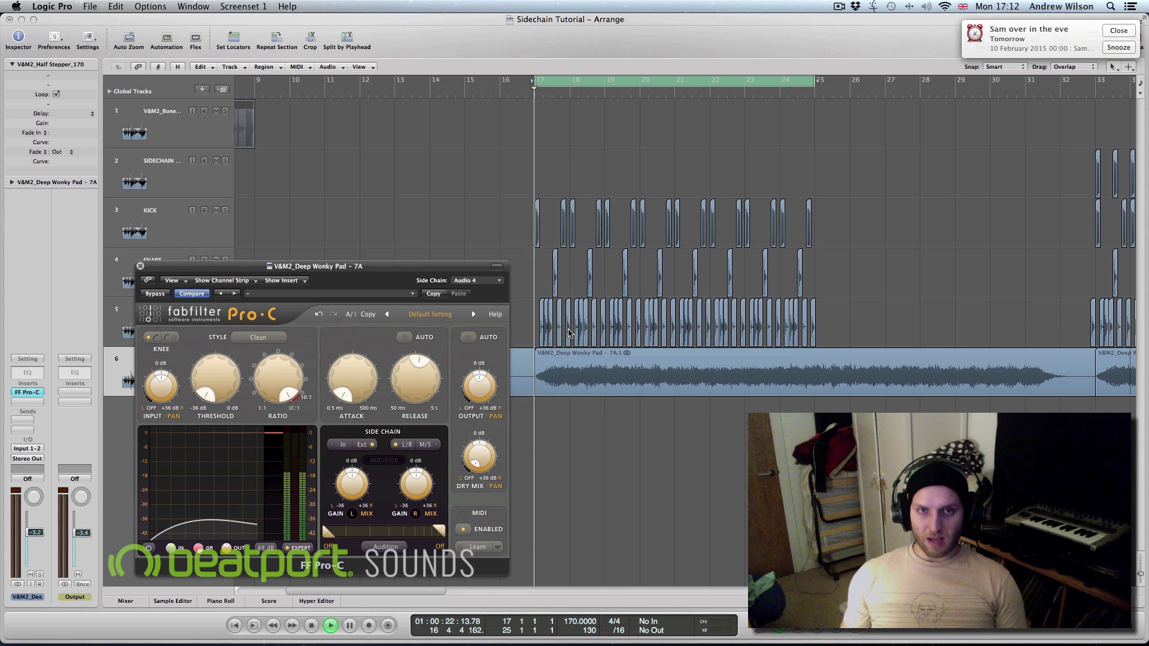
Shorten the release to near minimum and try a hard knee with Classic style.
drag(417, 389, 417, 430)
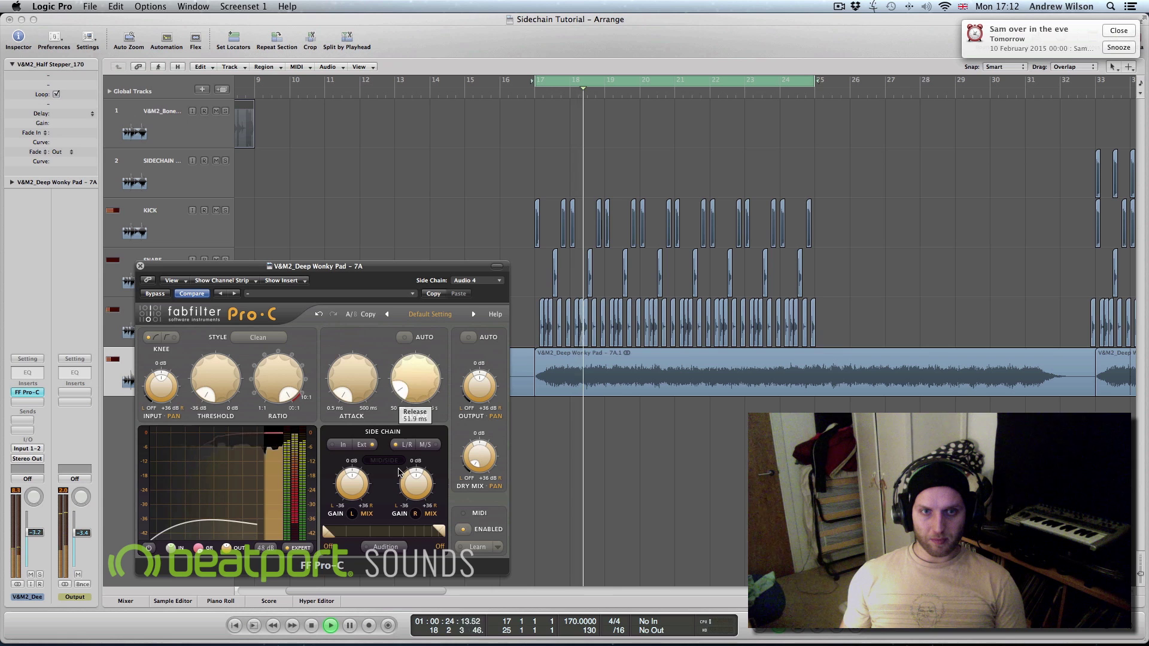
drag(397, 268, 383, 137)
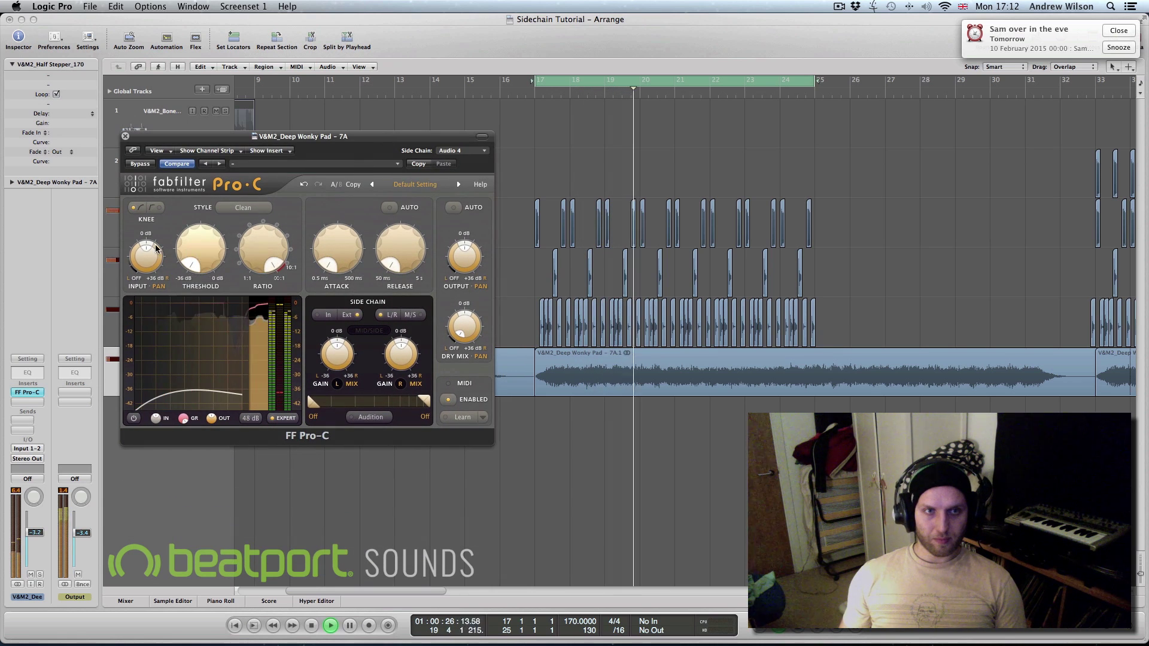
click(155, 207)
click(245, 209)
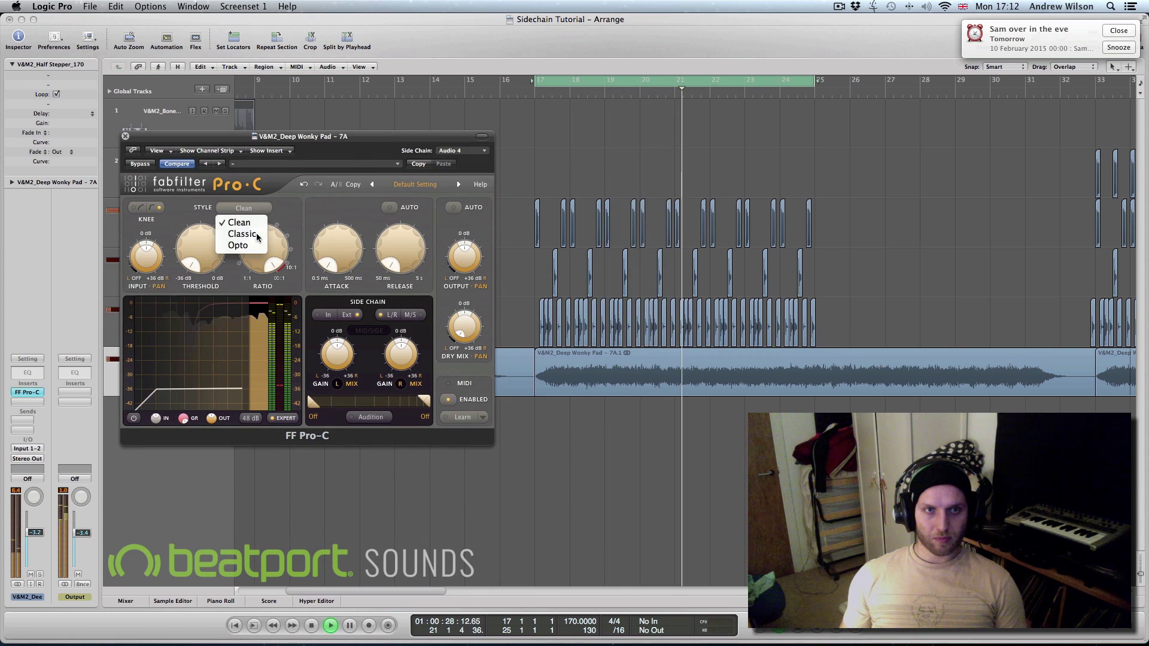
click(242, 234)
Set the style to Opto with a soft knee, then stop playback.
click(244, 208)
click(243, 245)
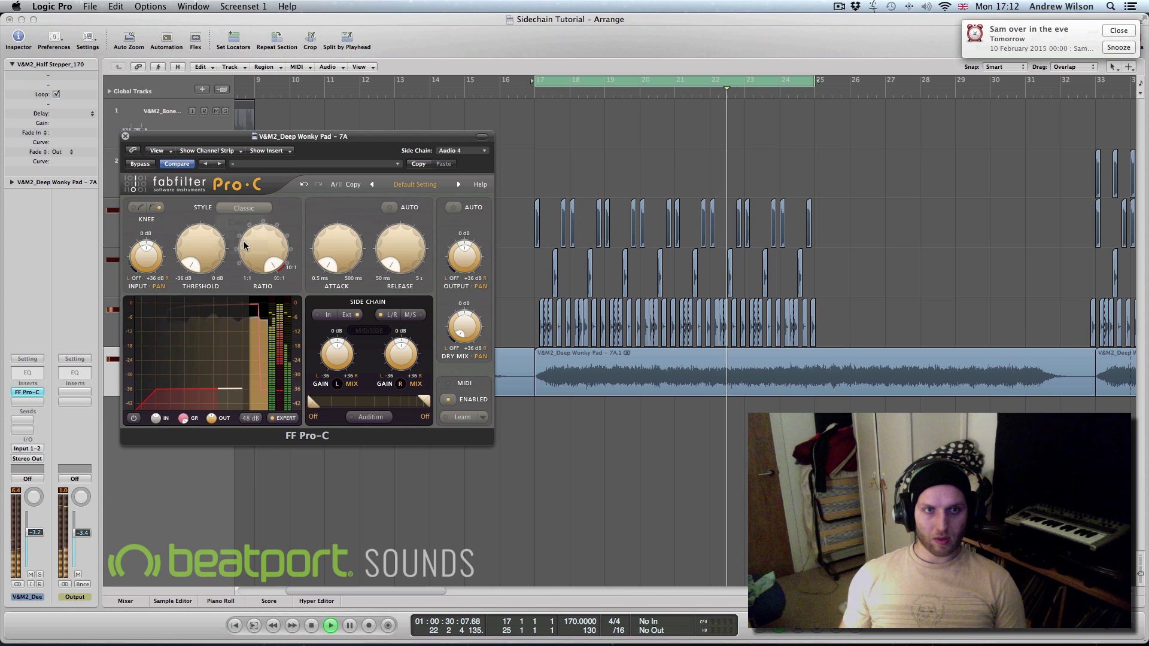
click(134, 208)
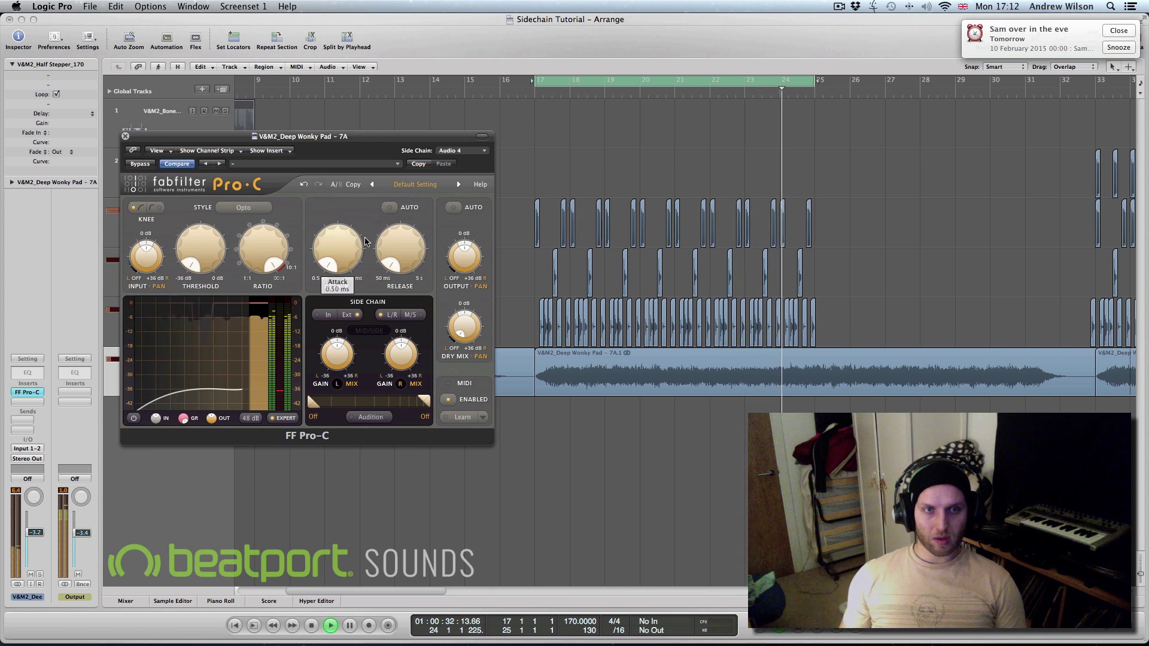
key(space)
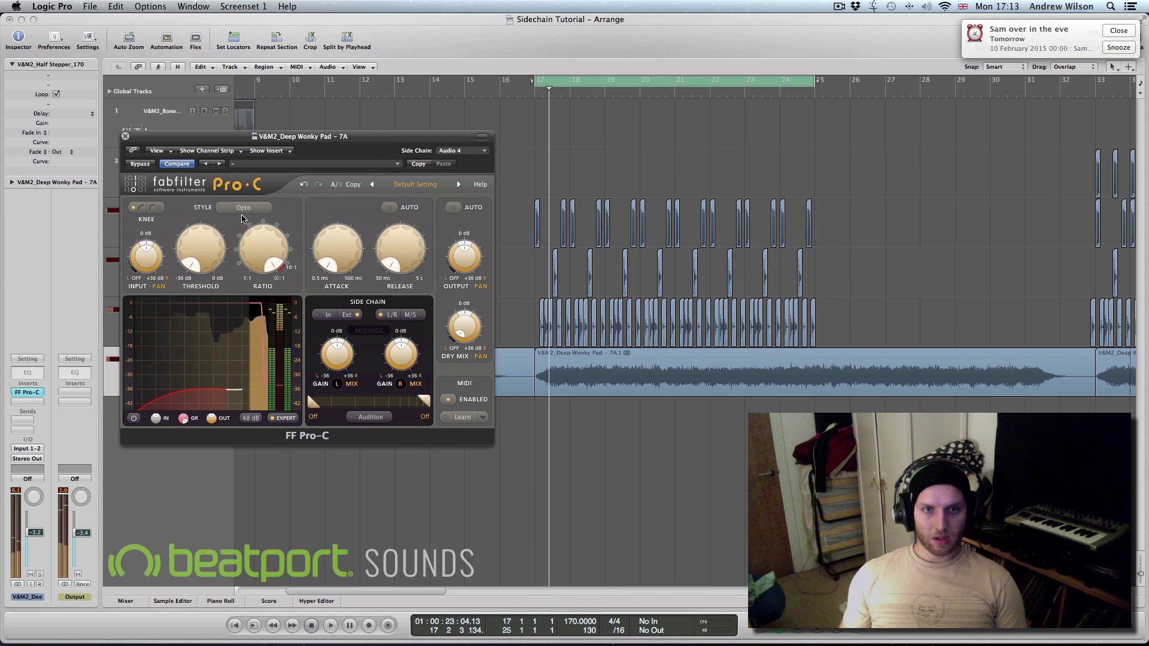
click(245, 208)
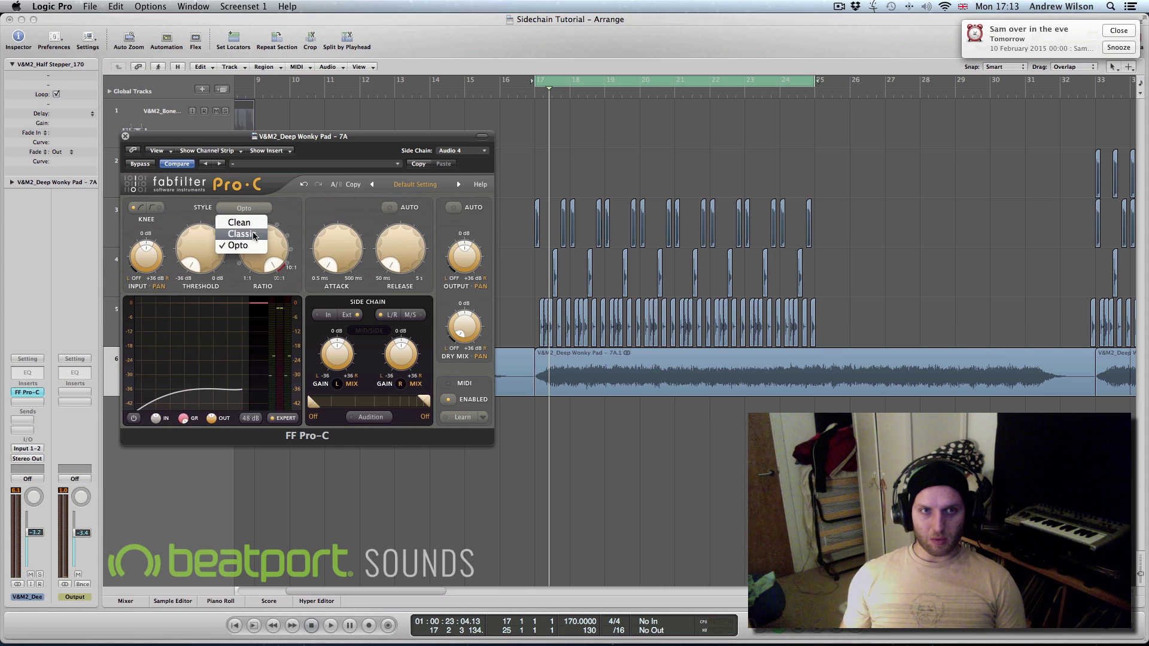
click(187, 219)
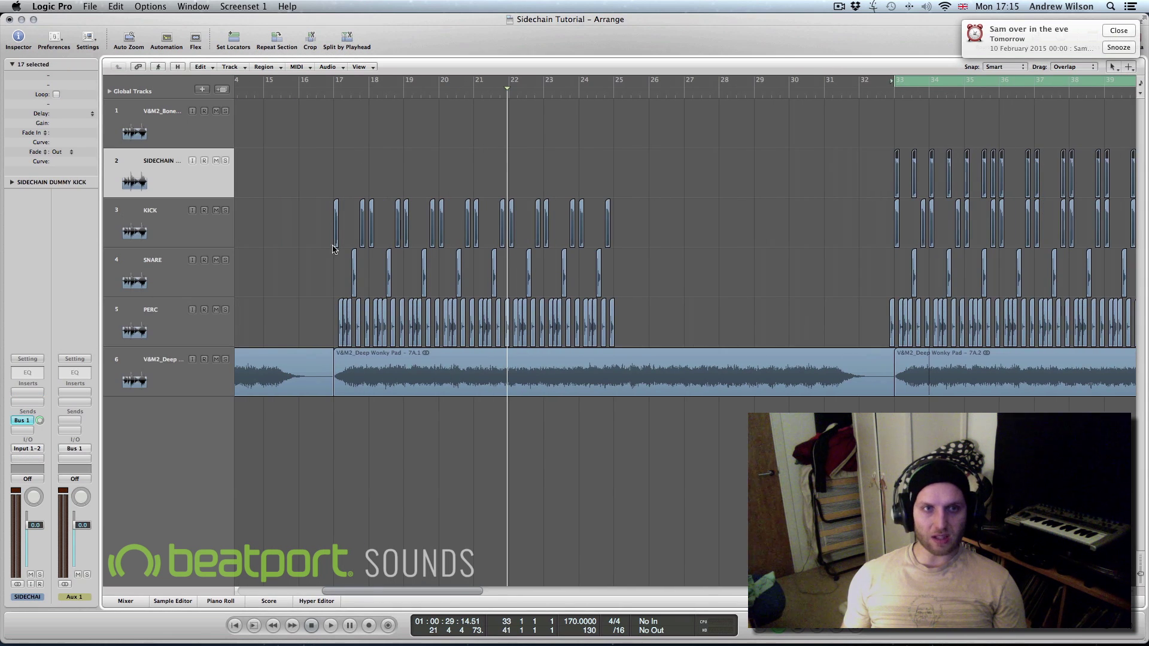
click(181, 234)
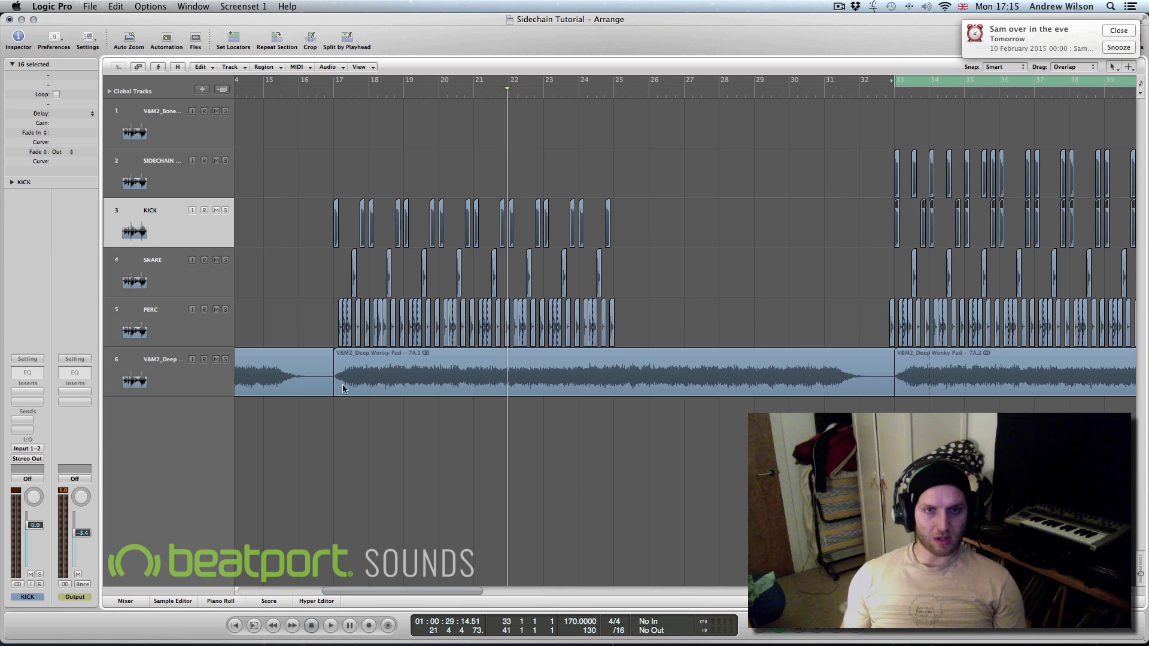
scroll(435, 375, right, 5)
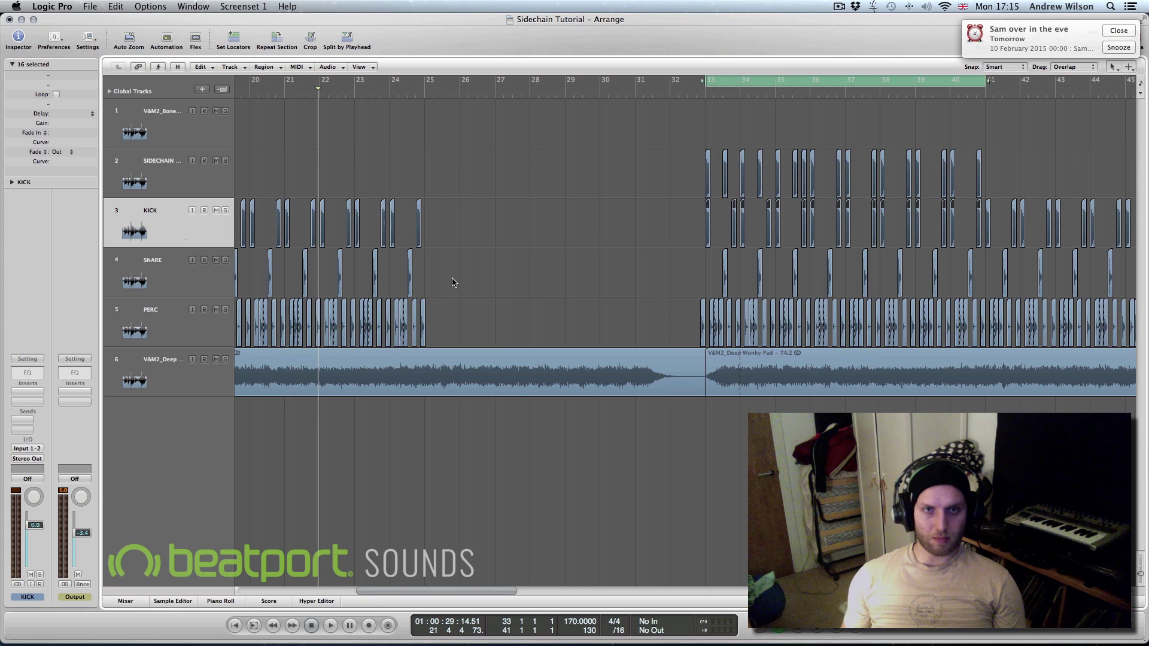
scroll(453, 283, left, 3)
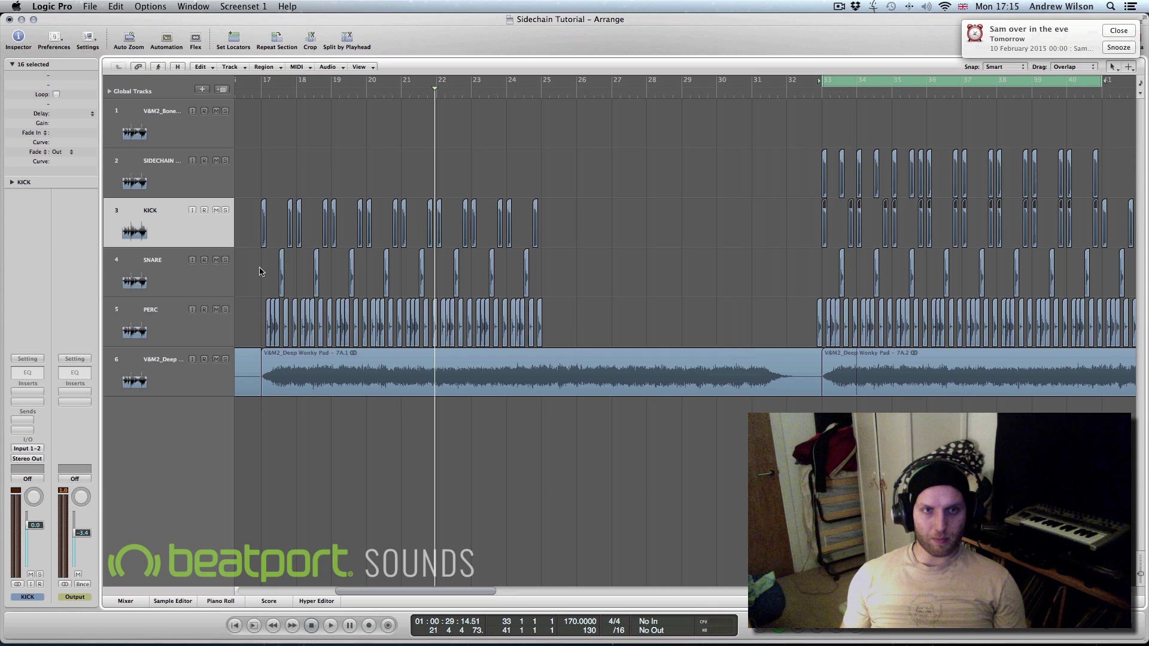
scroll(259, 271, right, 6)
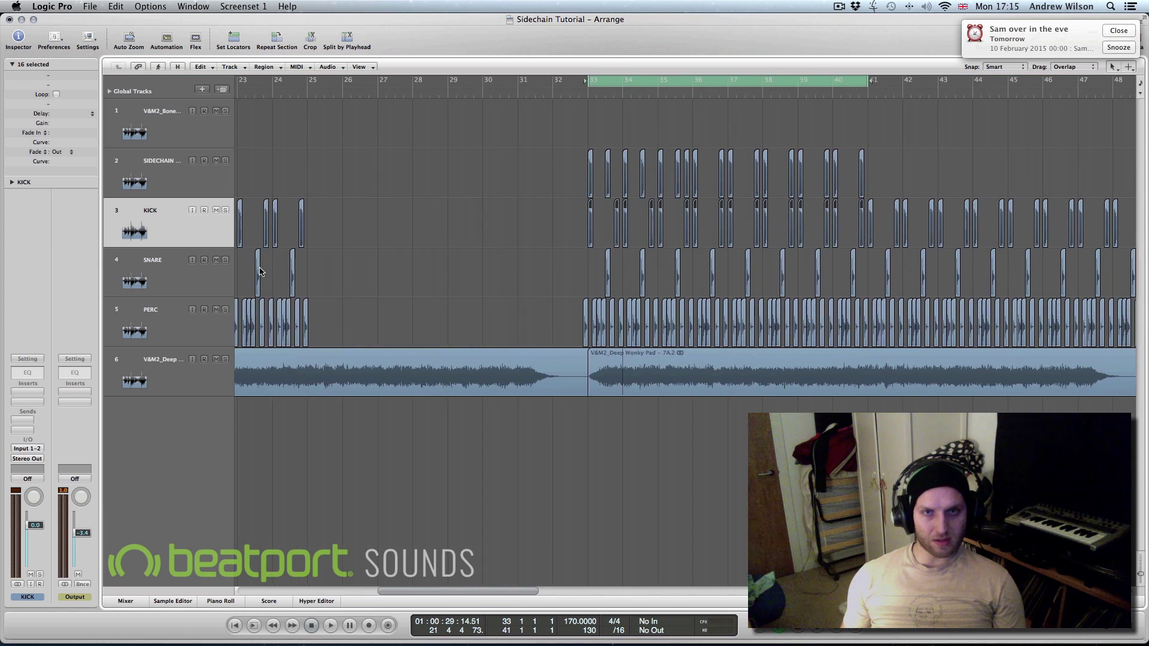
scroll(259, 271, right, 3)
click(168, 181)
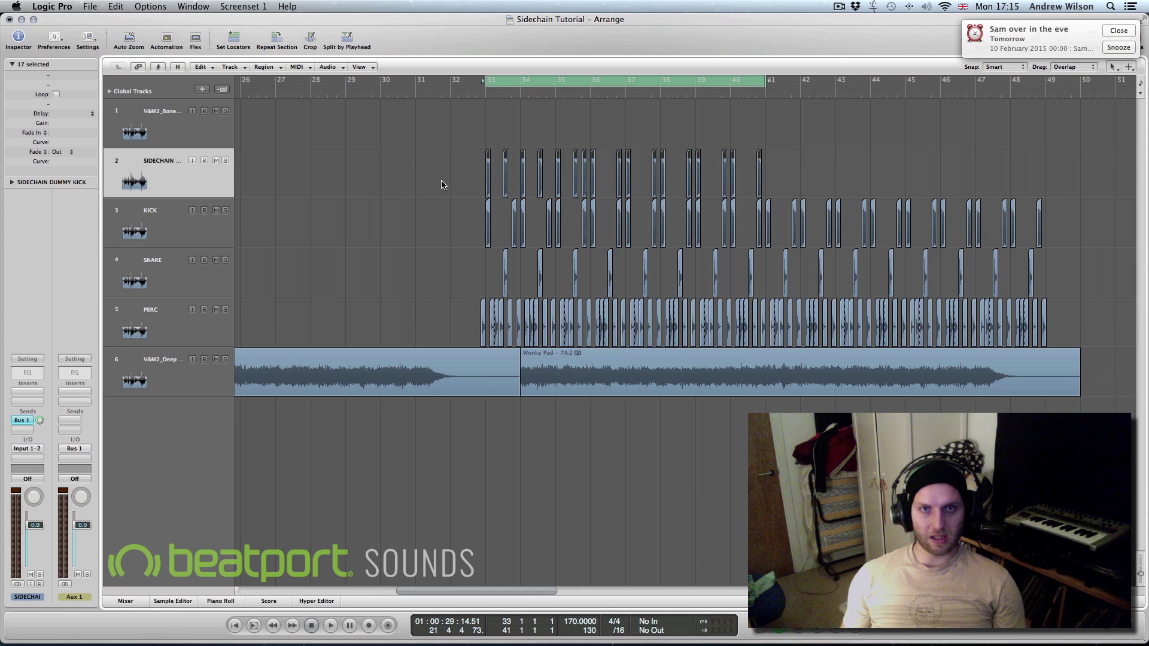
scroll(442, 185, right, 4)
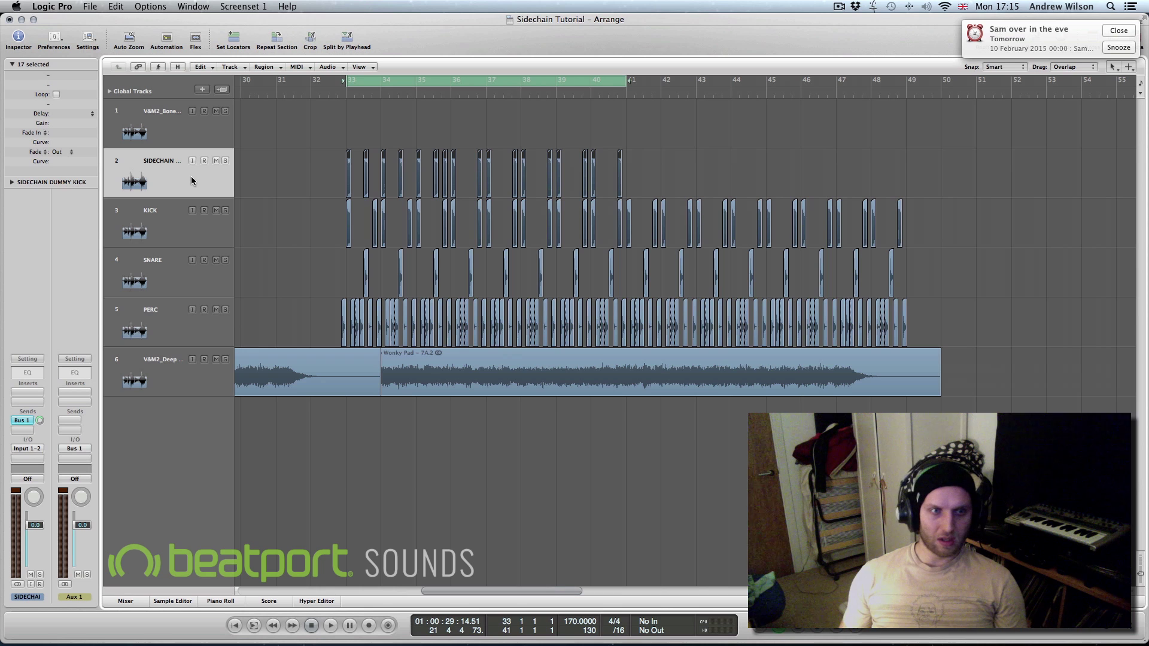
click(24, 459)
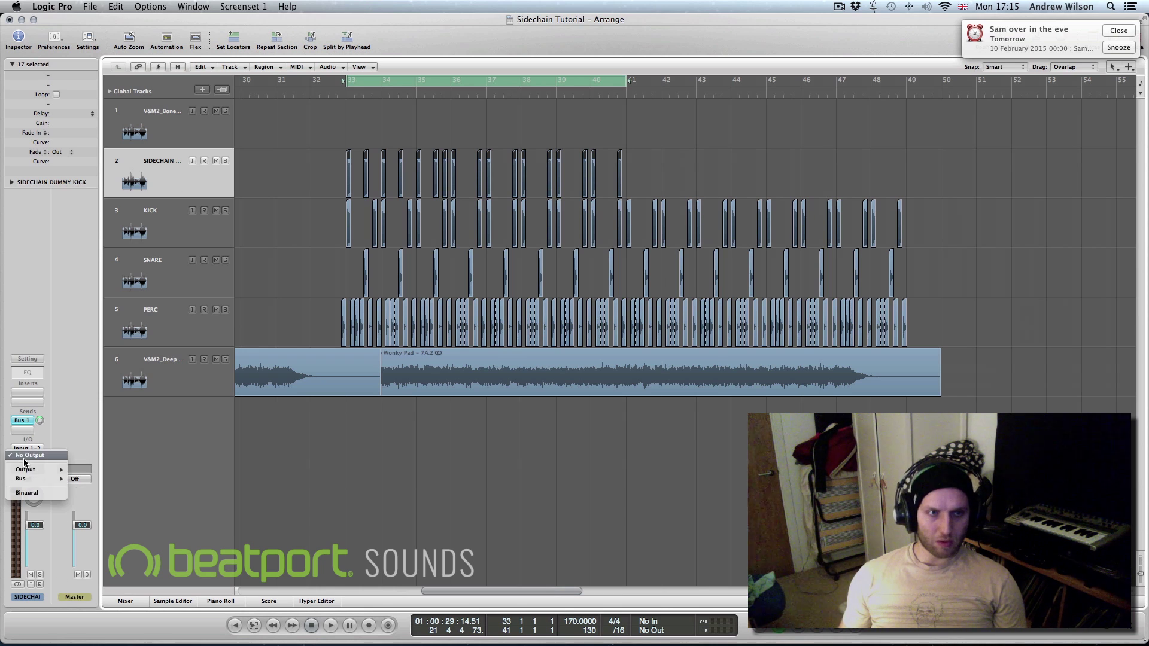
mouse_move(31, 472)
click(93, 470)
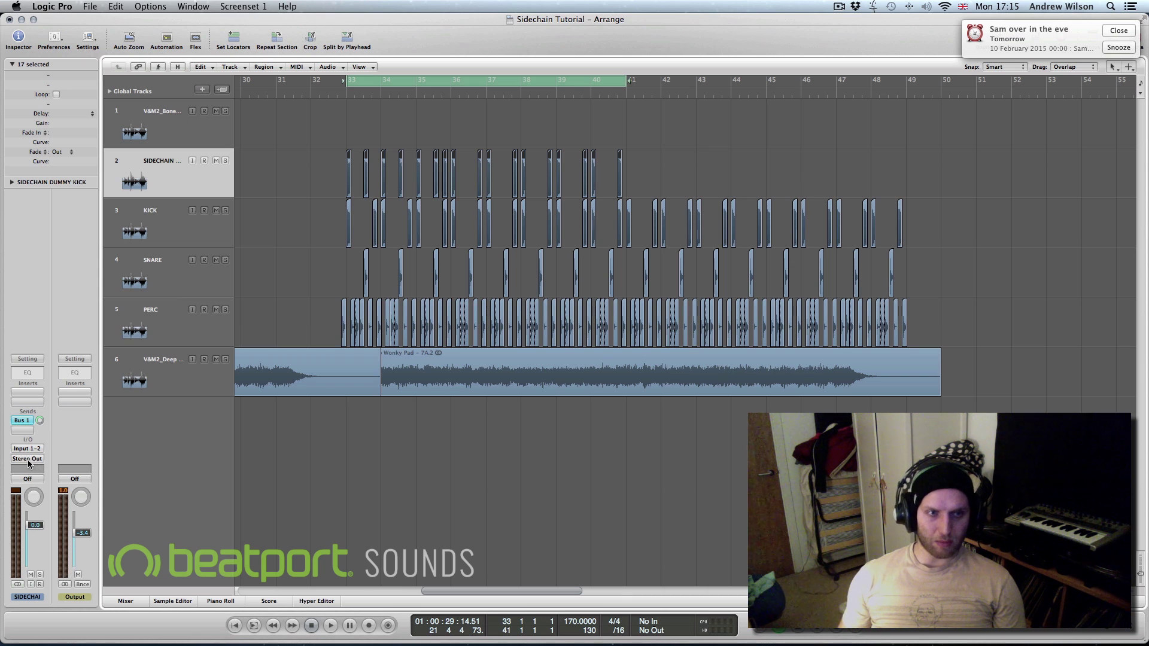
click(29, 463)
click(43, 471)
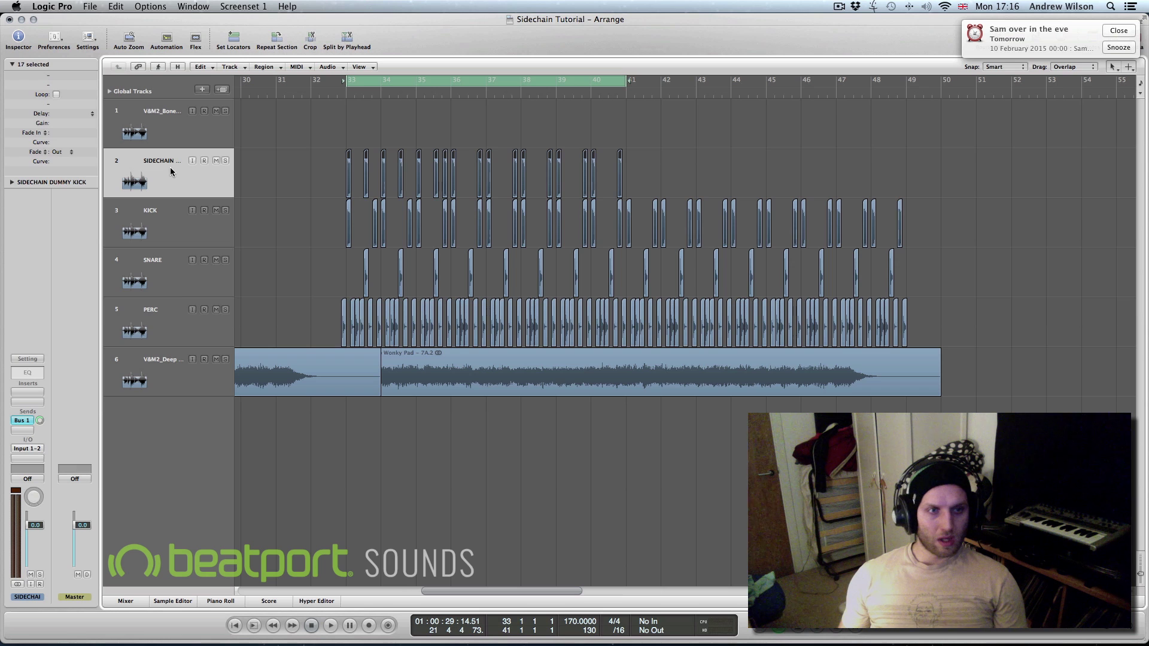
Reopen the pad's Pro-C and select Audio 6 – SIDECHAIN DUMMY KICK as its side chain.
click(163, 394)
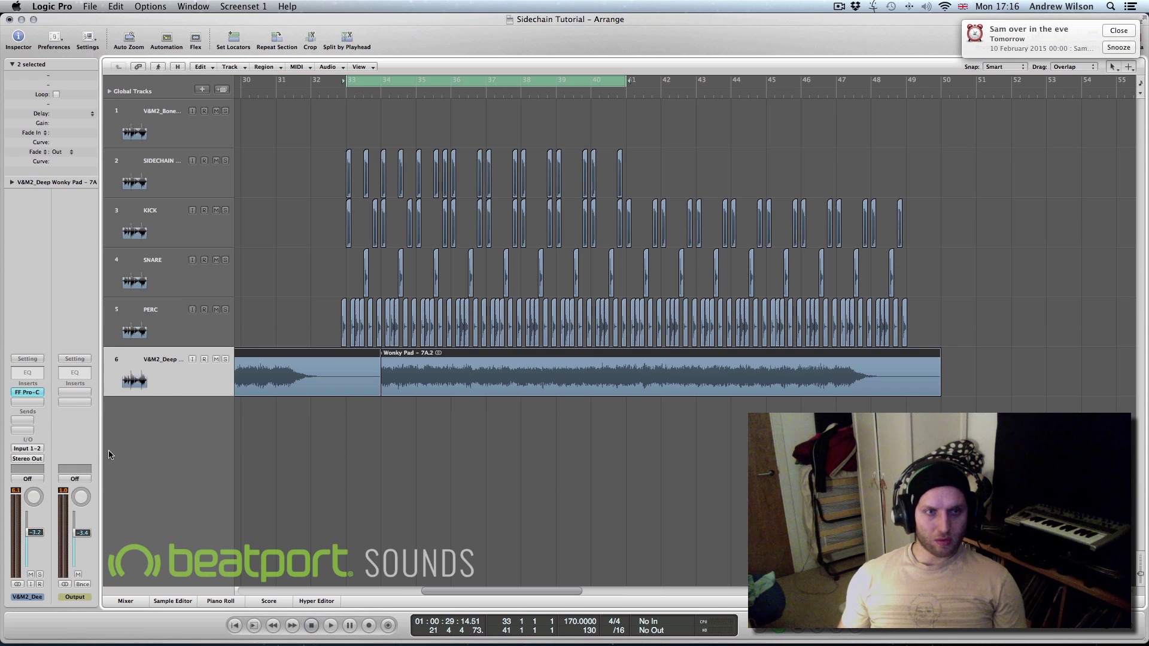
click(26, 393)
click(553, 277)
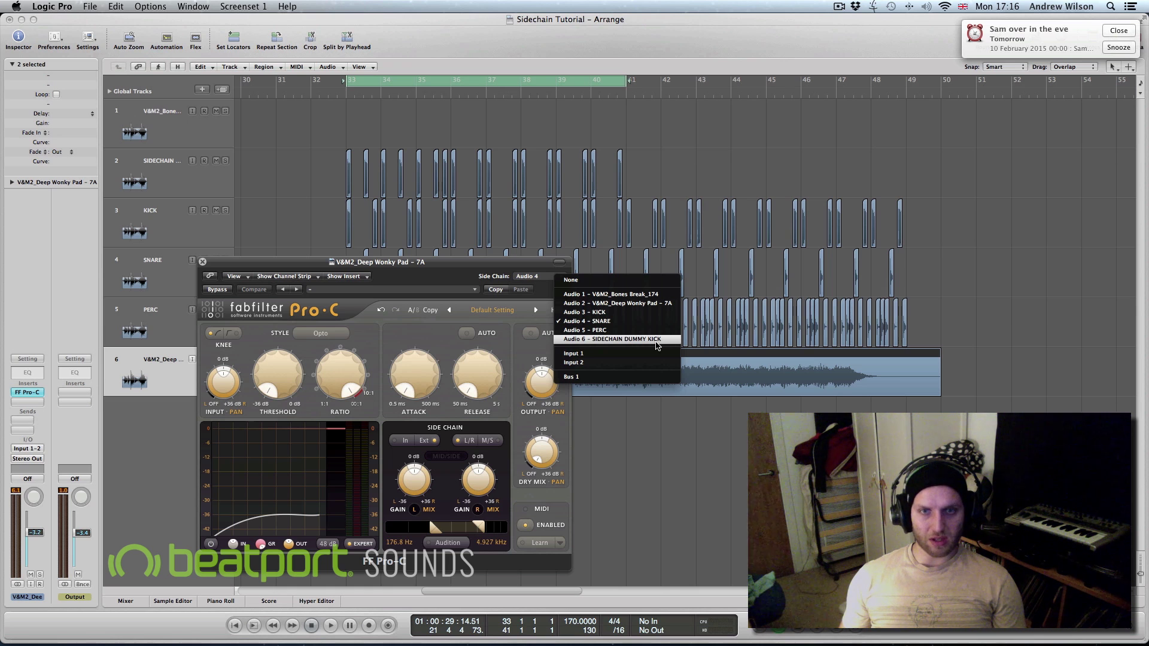
click(657, 339)
click(334, 177)
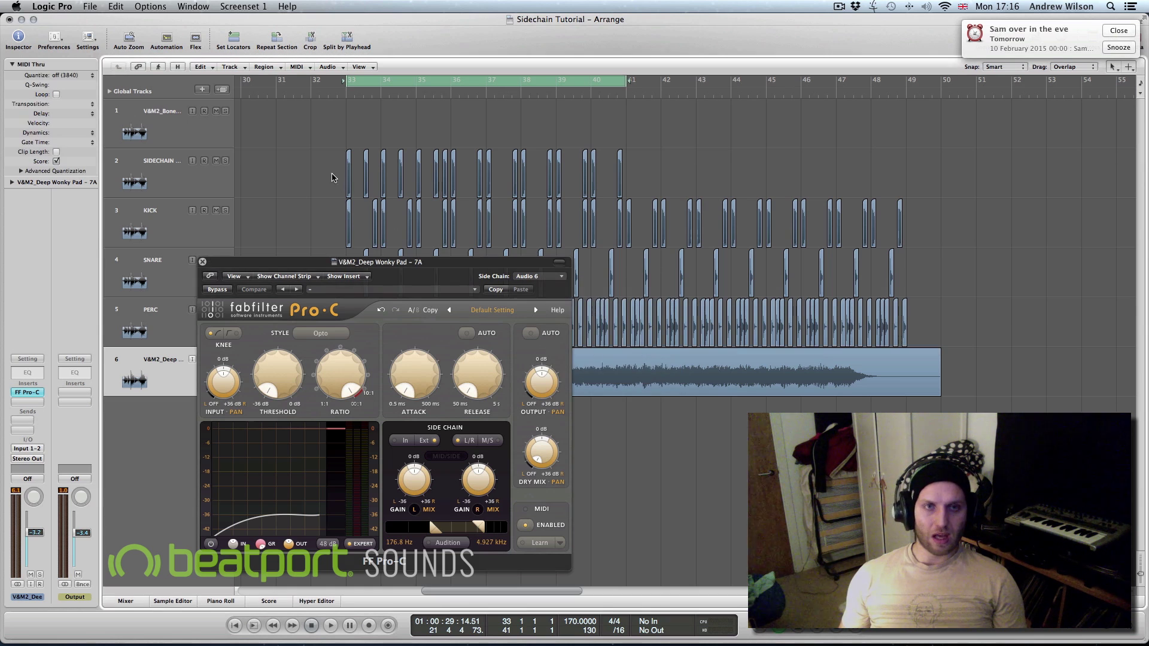
drag(325, 264, 815, 194)
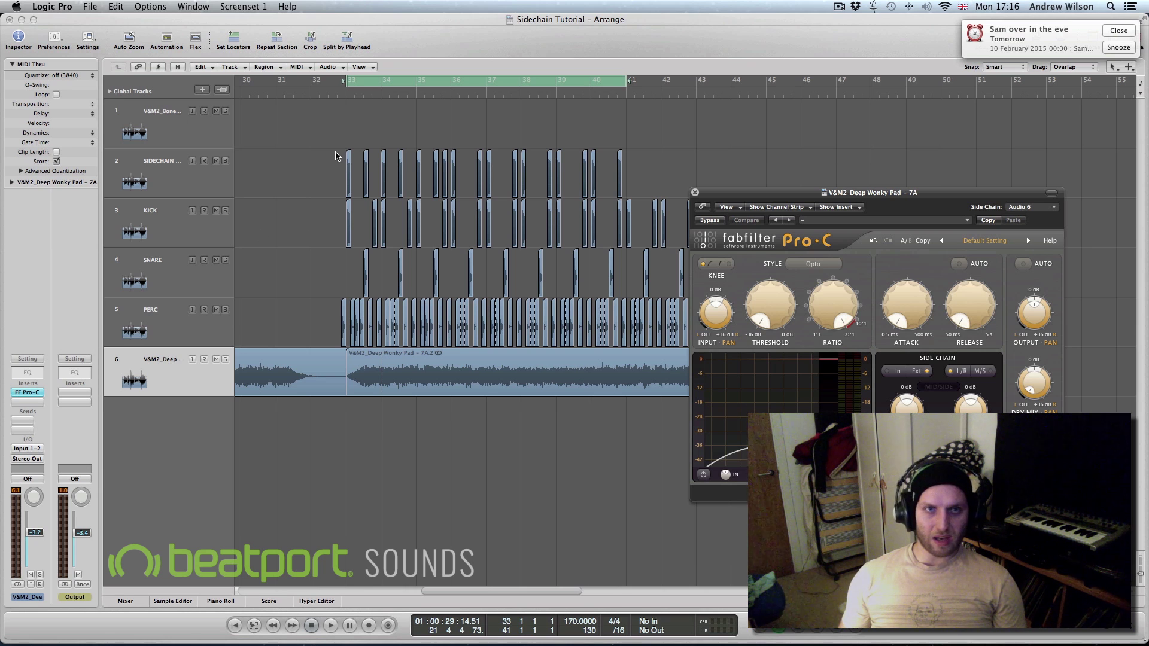
scroll(335, 157, up, 5)
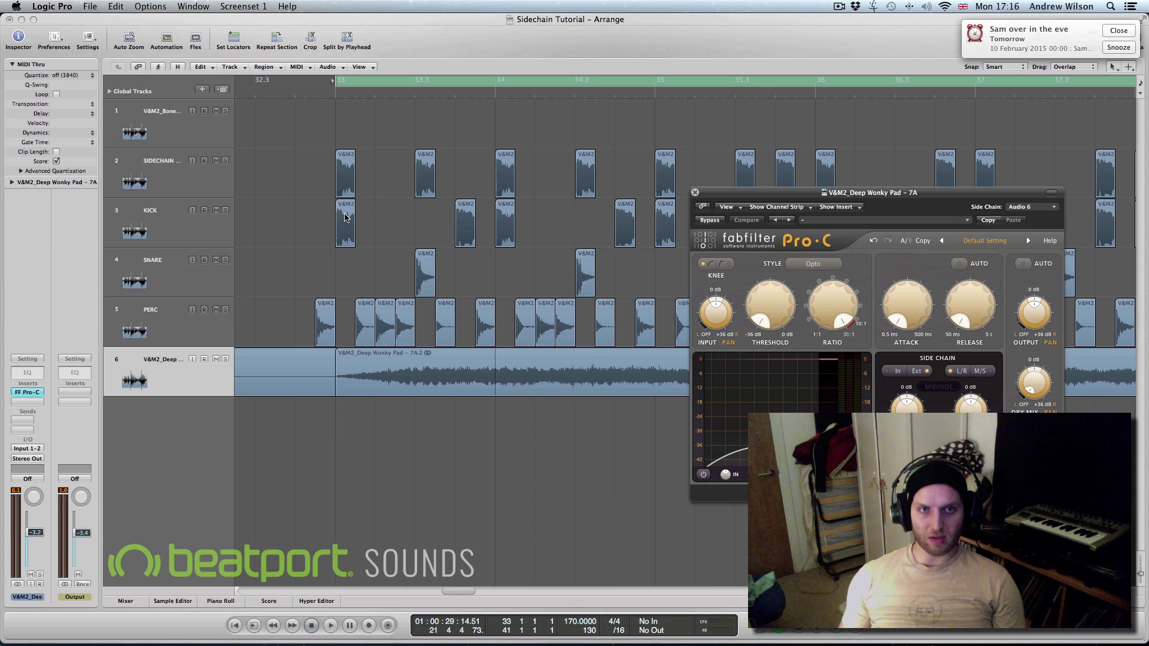
Play back with the full Pro-C panel visible and the Arrange zoomed out over the drums.
click(426, 158)
click(338, 158)
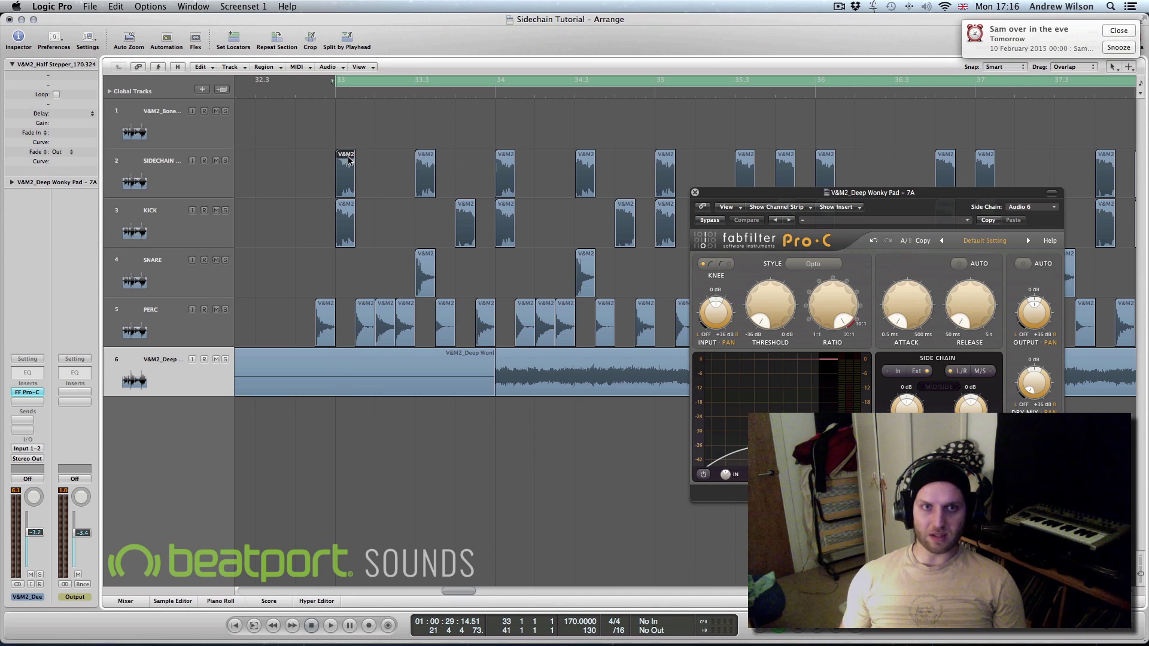
click(168, 192)
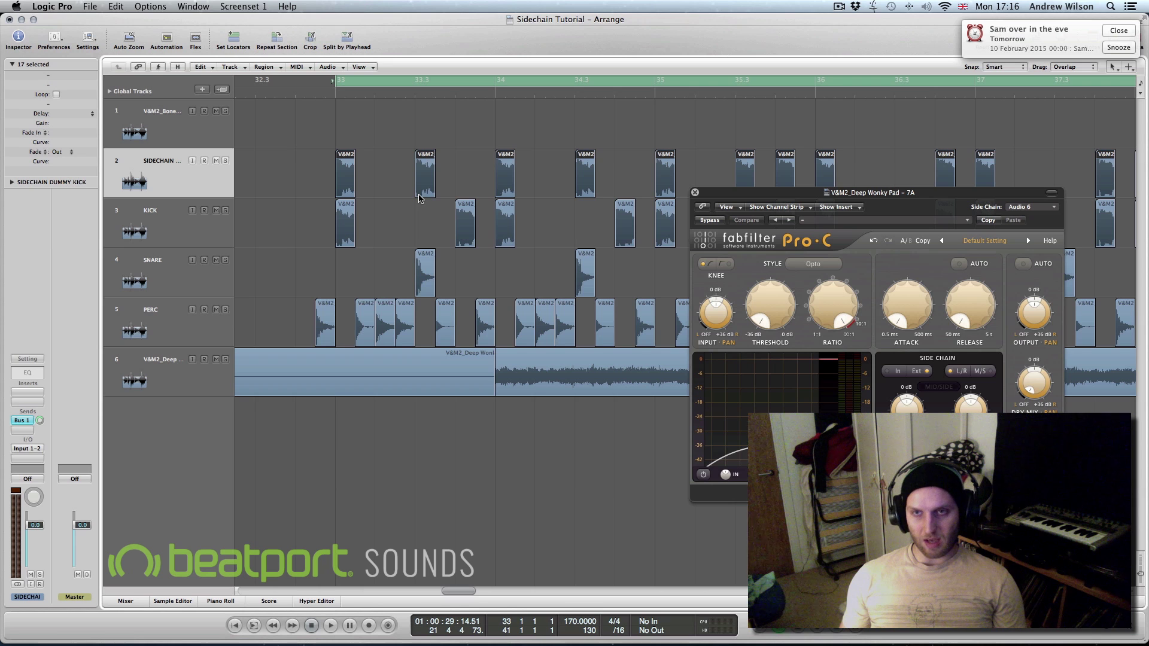
drag(932, 199, 817, 231)
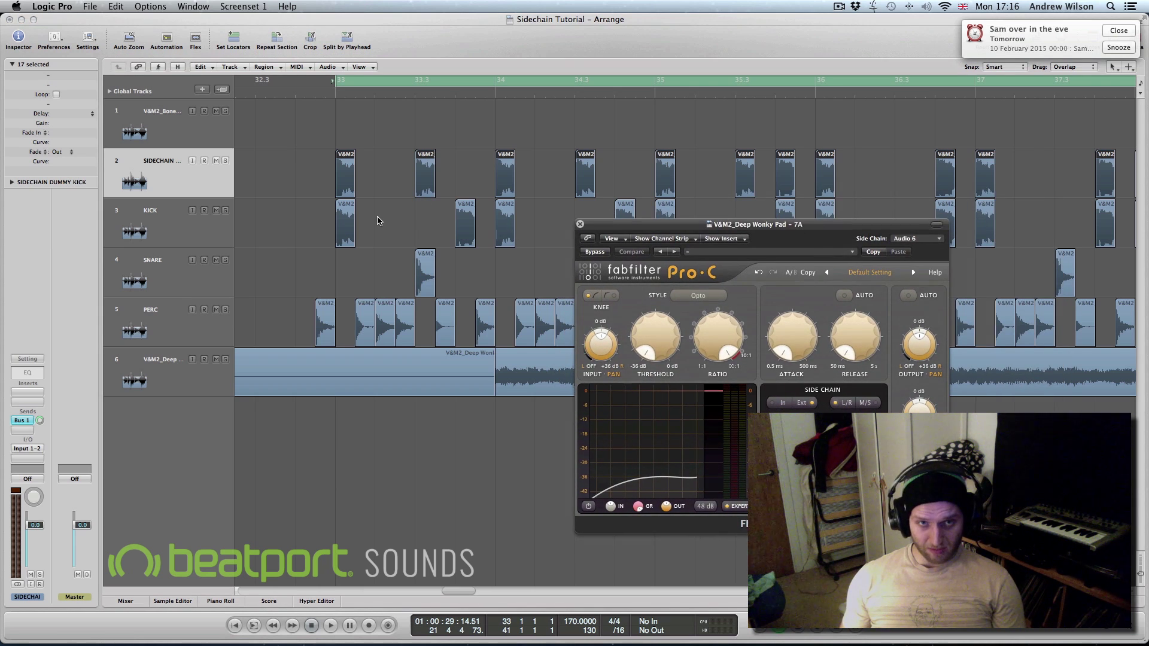
key(space)
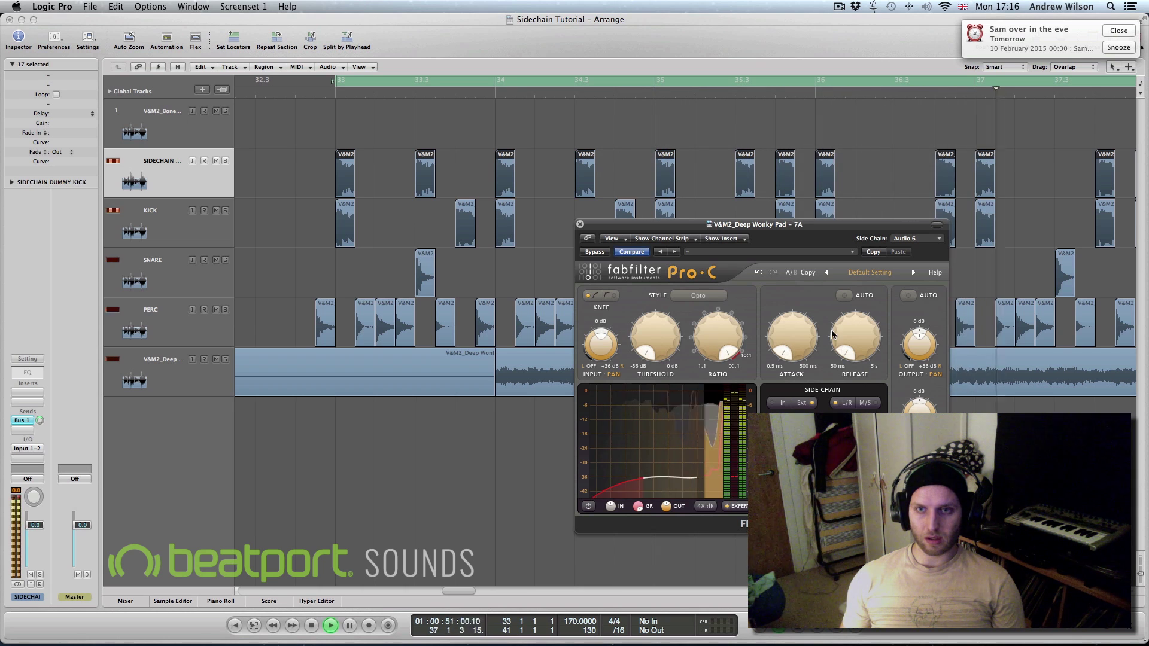
drag(820, 226, 638, 205)
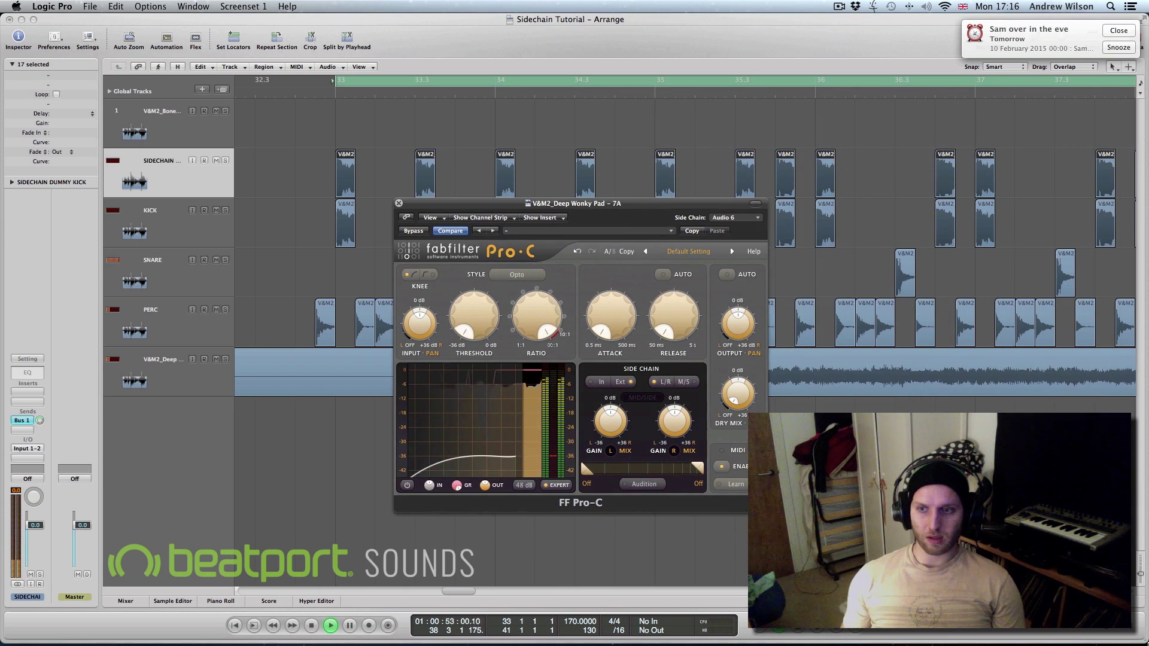
key(ctrl+Left)
key(ctrl+Left)
key(ctrl+Left)
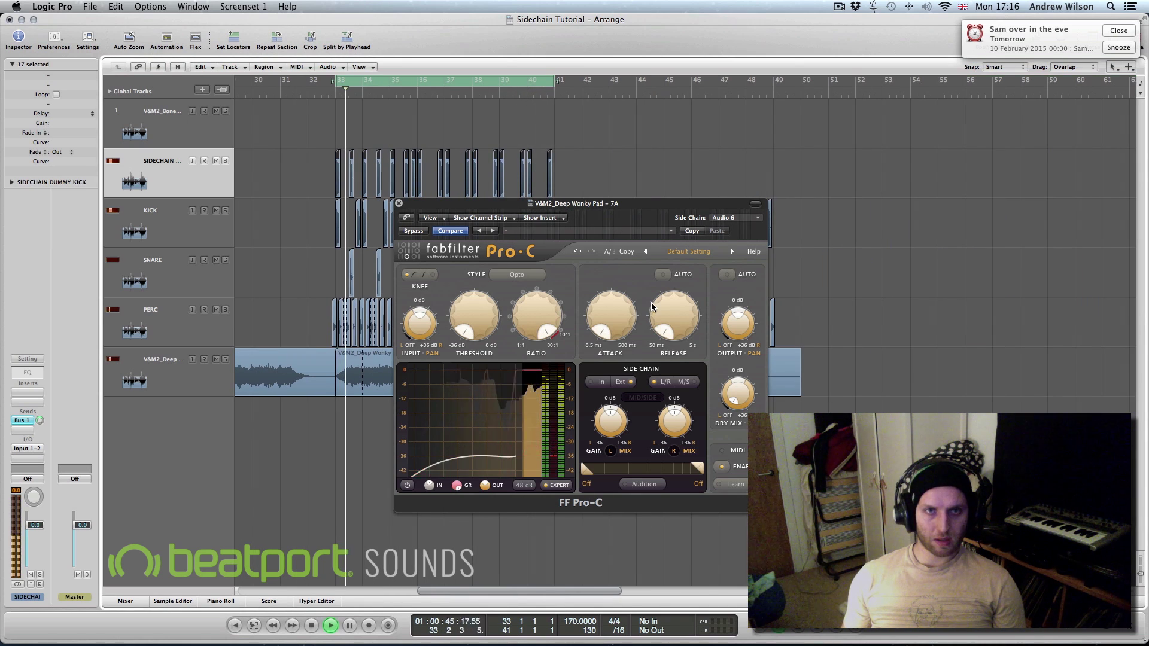
Delete the KICK regions in bars 33–40 and play the section to hear the ducking.
key(space)
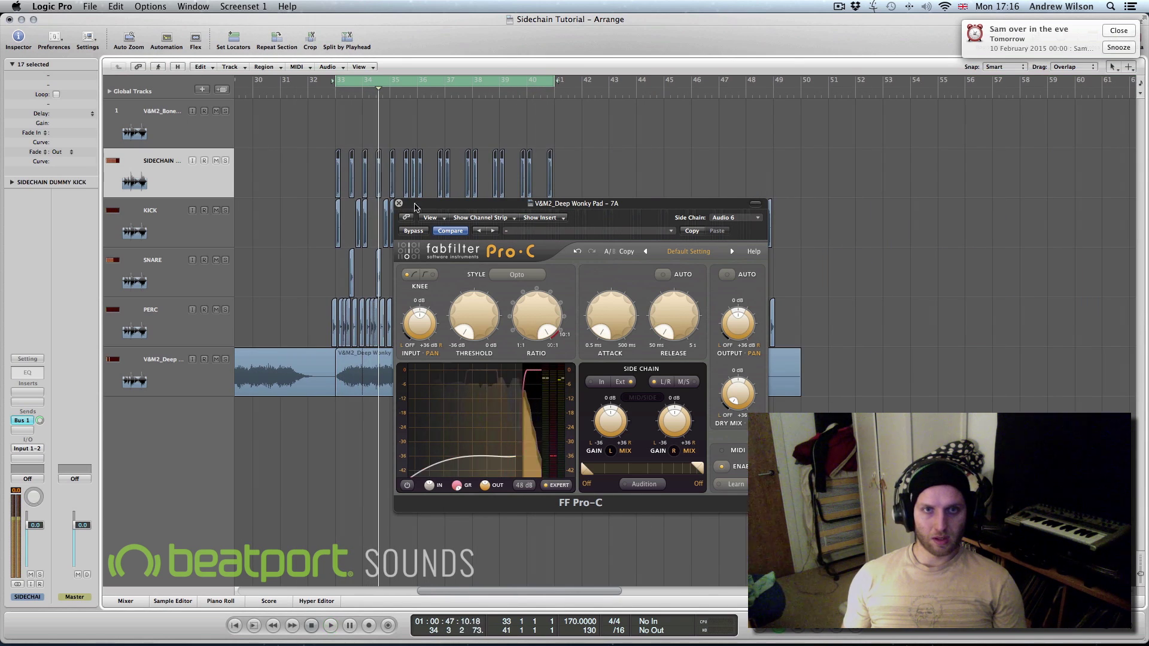
drag(424, 208, 744, 133)
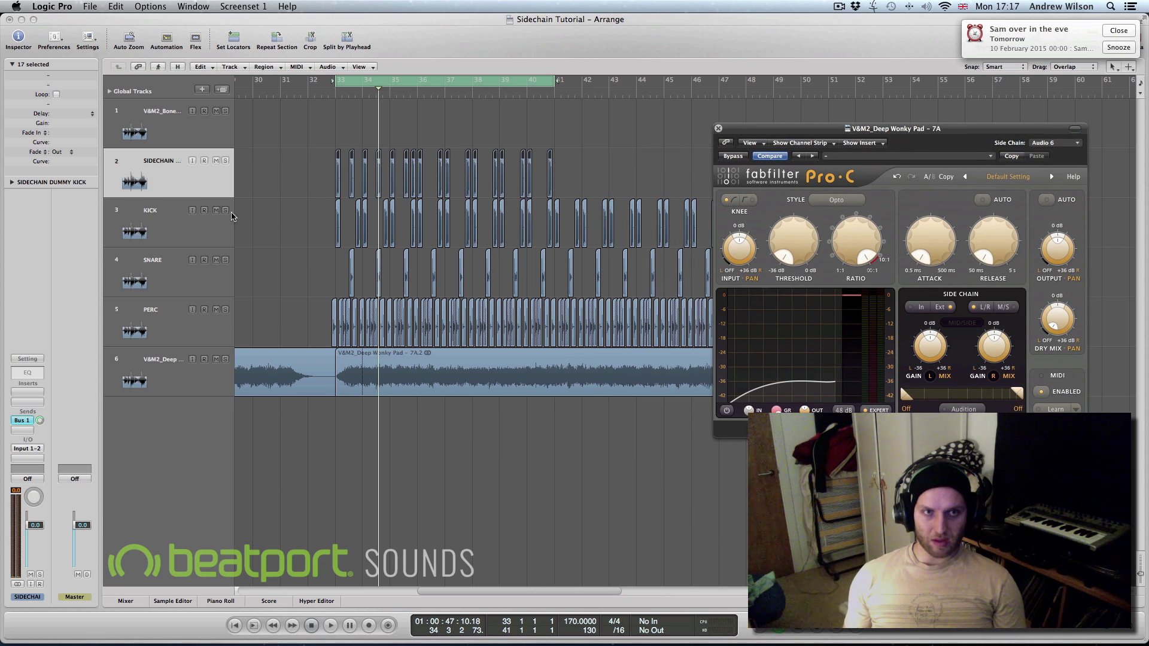
shift+click(549, 232)
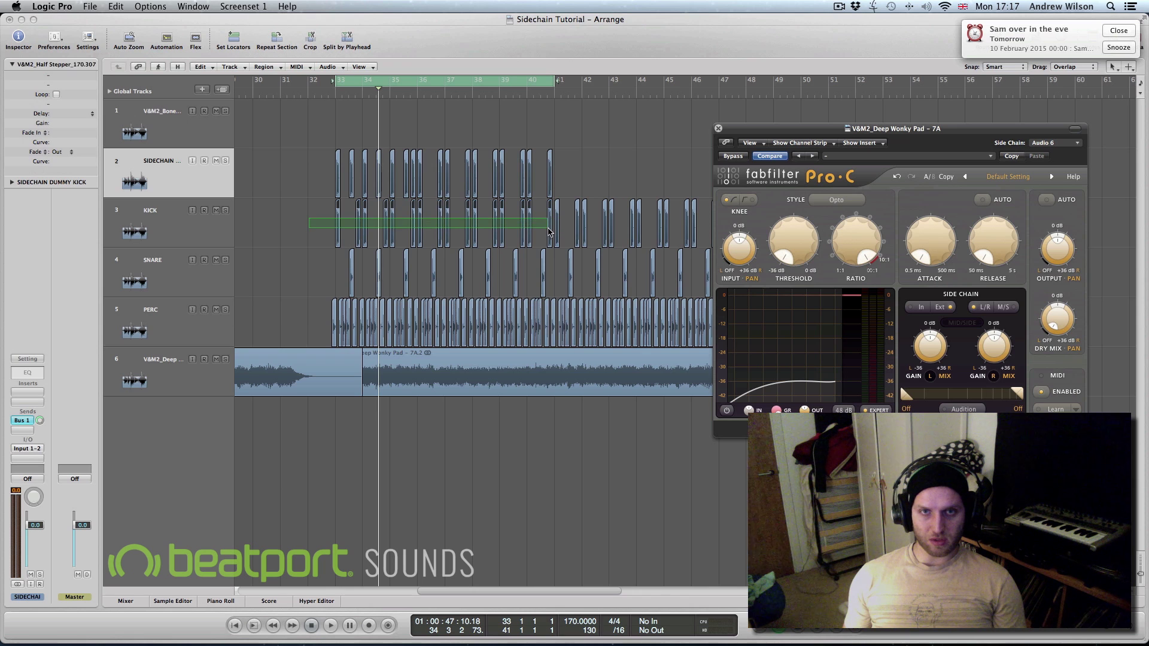
key(Delete)
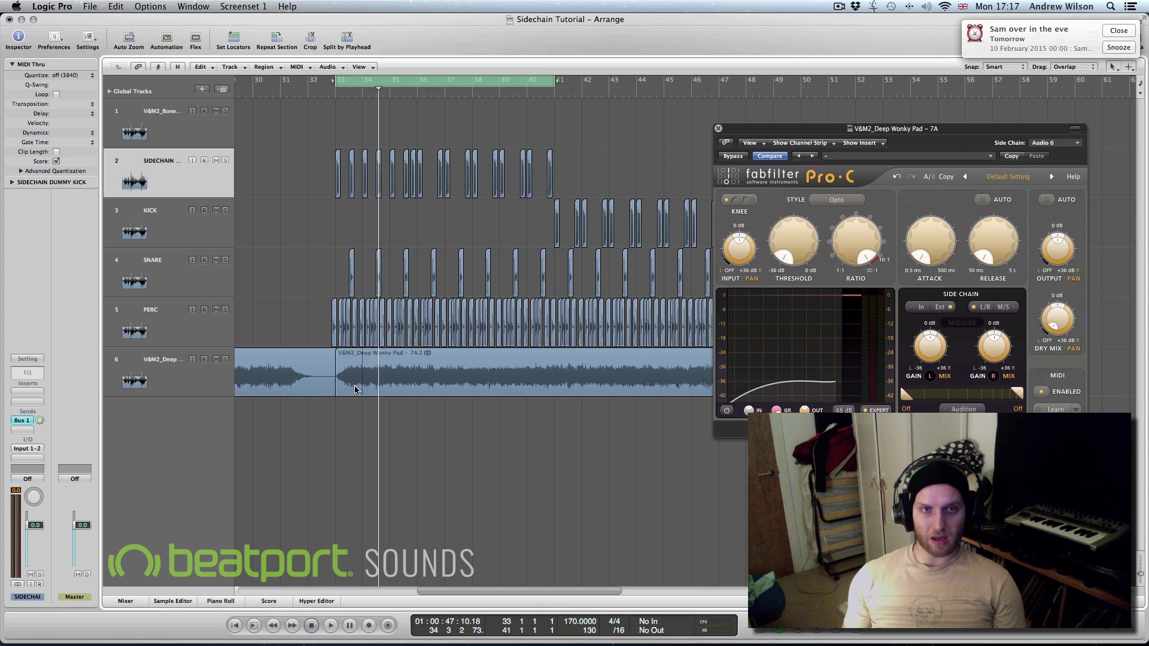
key(space)
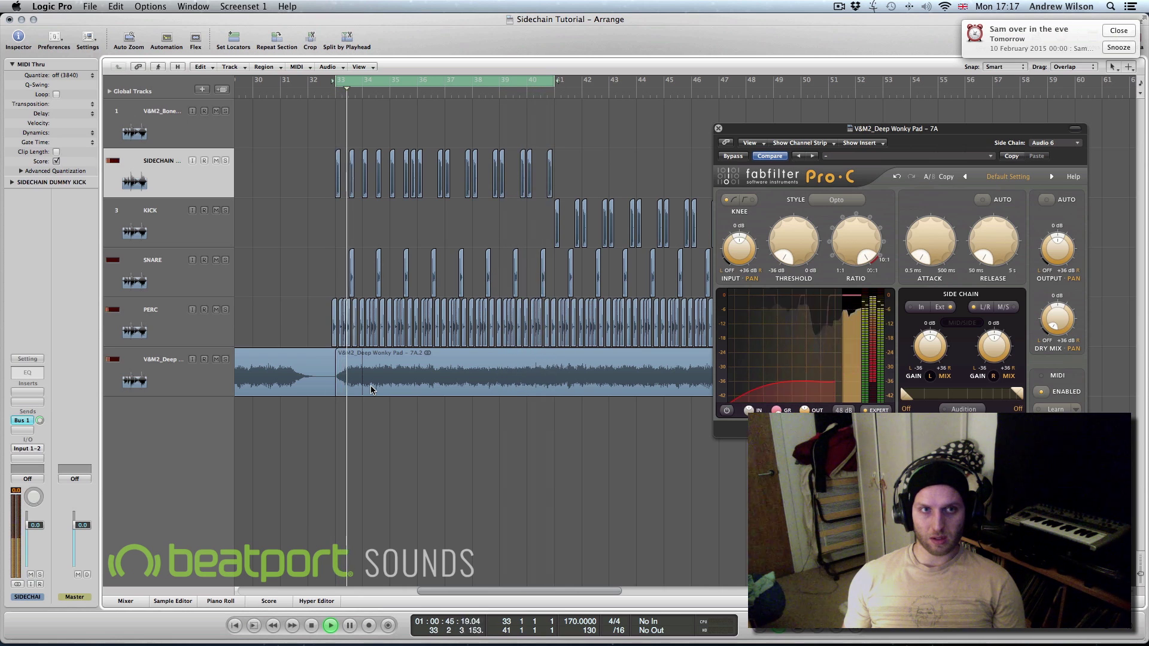
key(space)
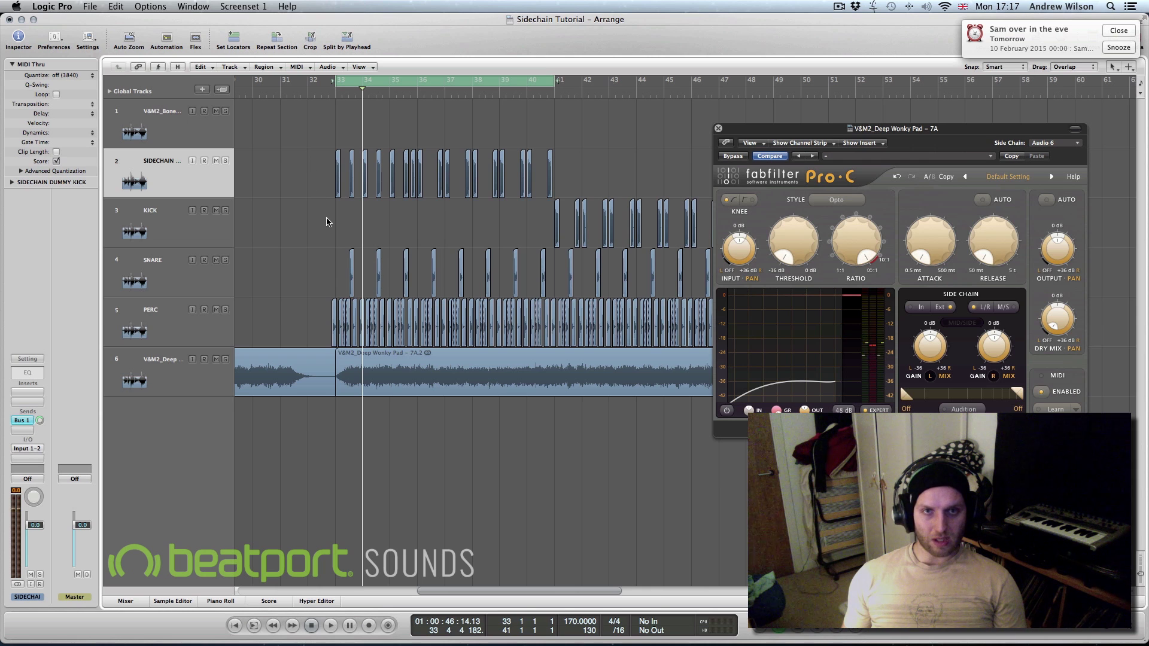
Restore the deleted kick regions and add a Bus 2 send on the KICK track.
key(super+z)
click(152, 223)
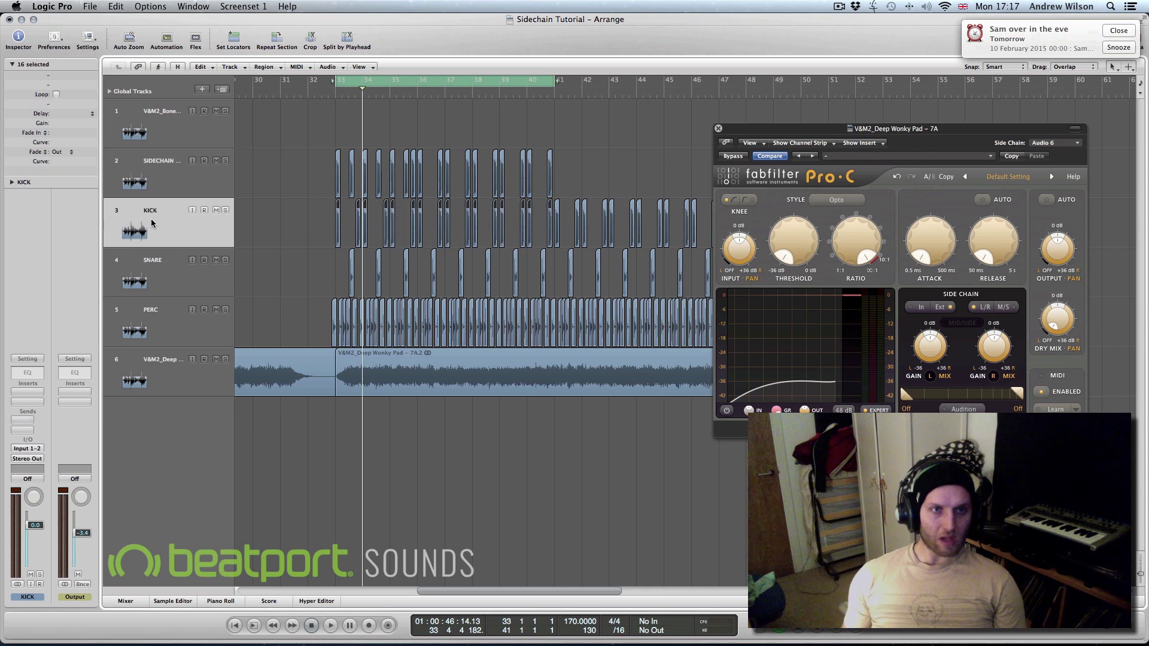
click(23, 422)
mouse_move(24, 430)
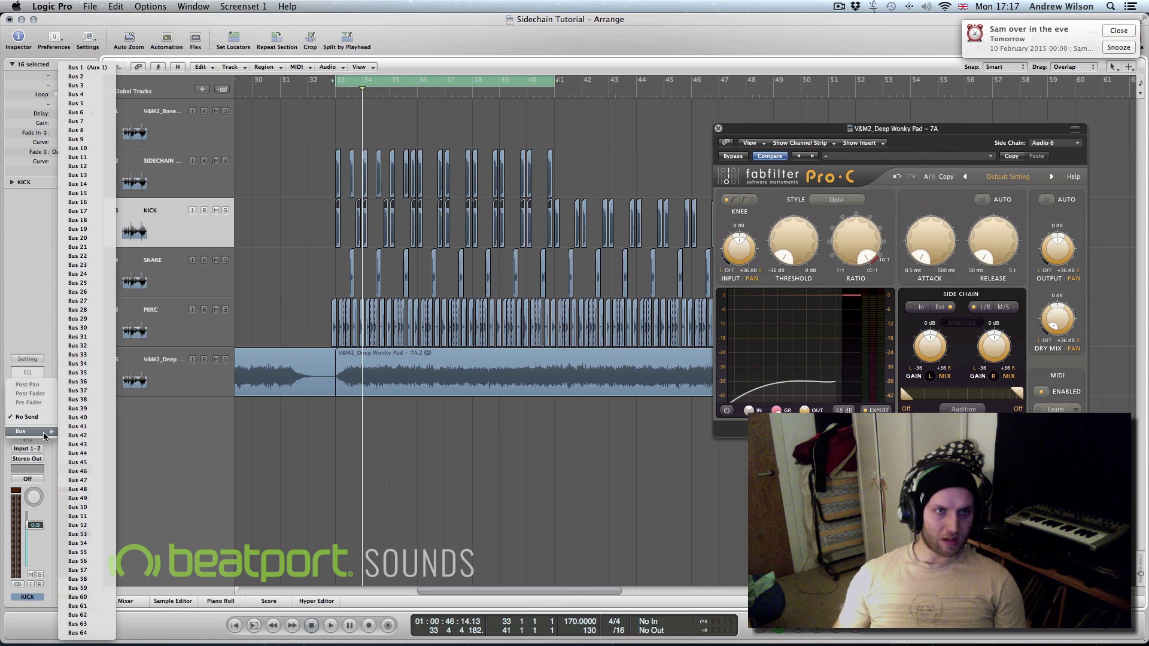
click(94, 84)
Rename the Bus 2 aux channel SIDECHAIN and set its output to No Output.
double_click(74, 598)
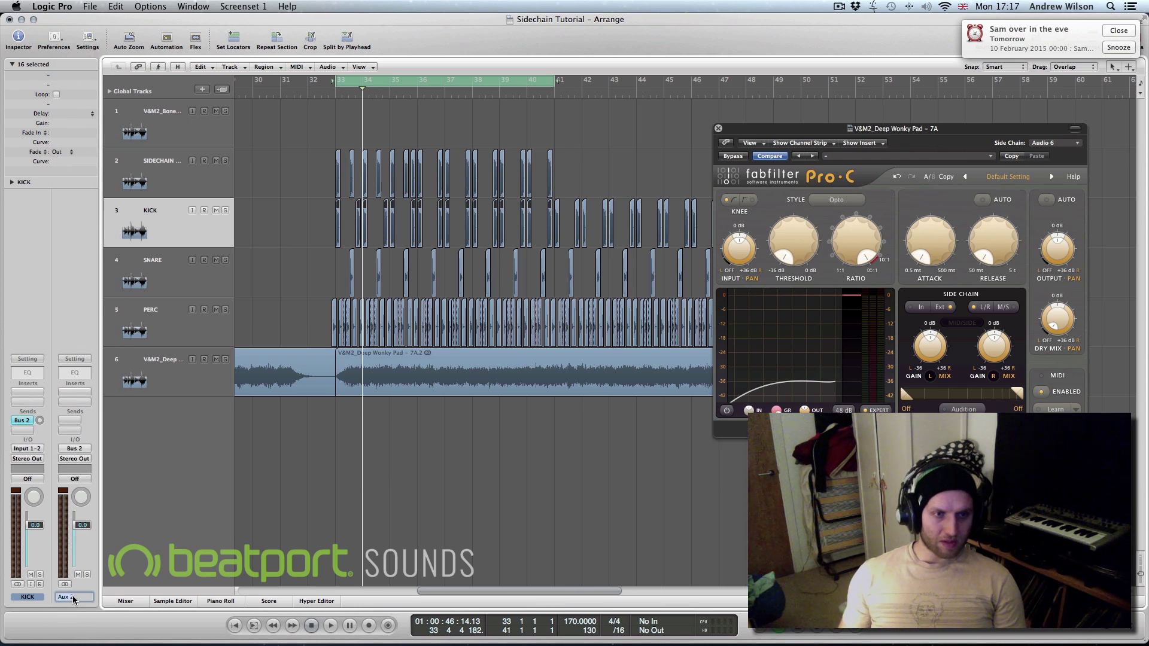
text(SIDECHA)
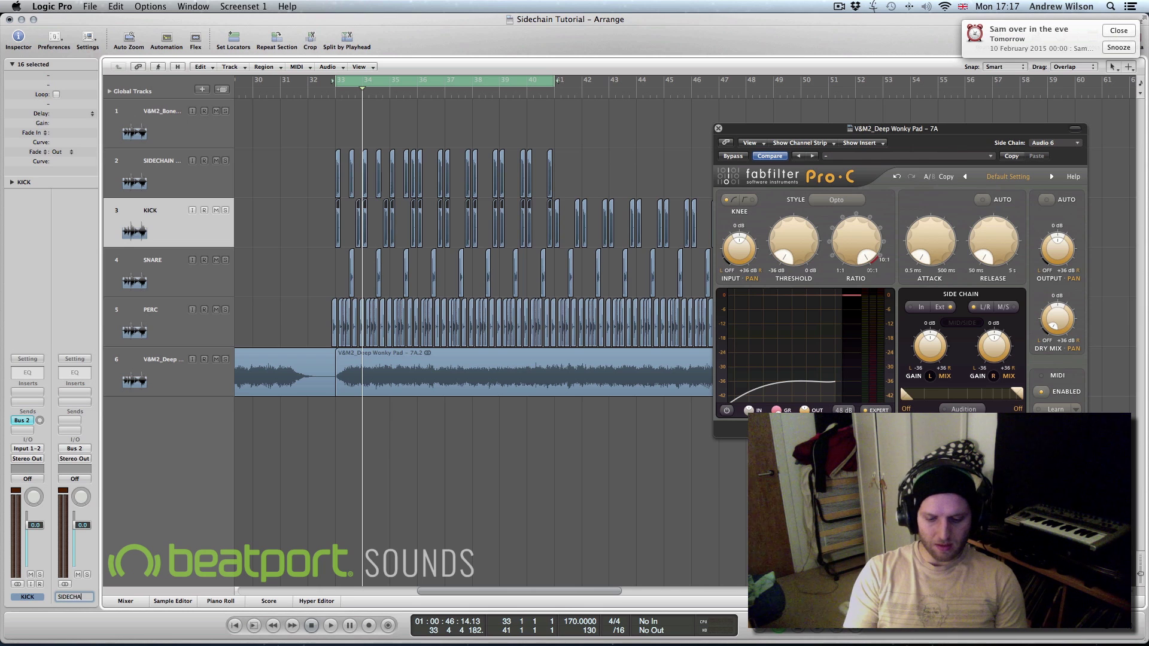
key(Return)
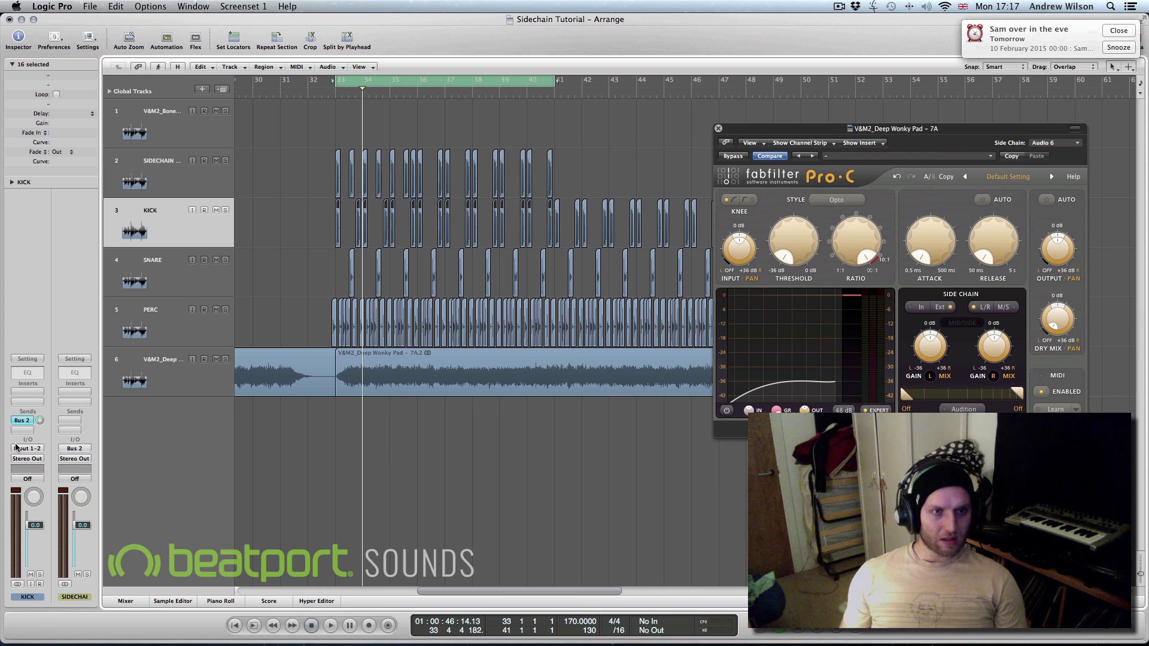
click(82, 466)
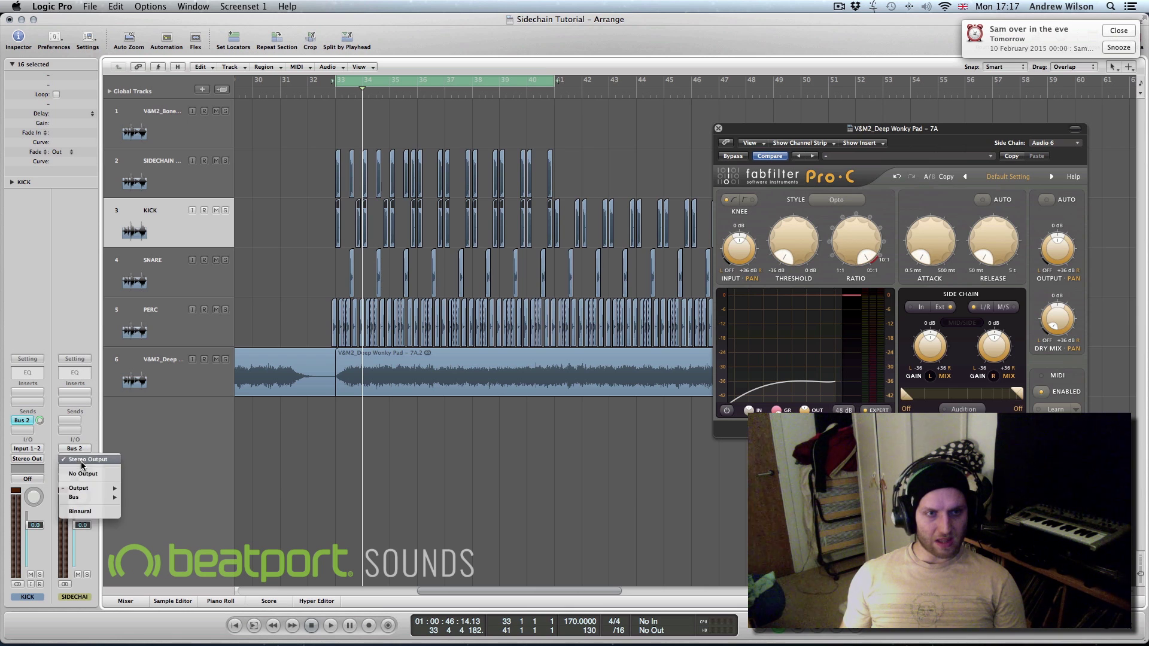
click(83, 457)
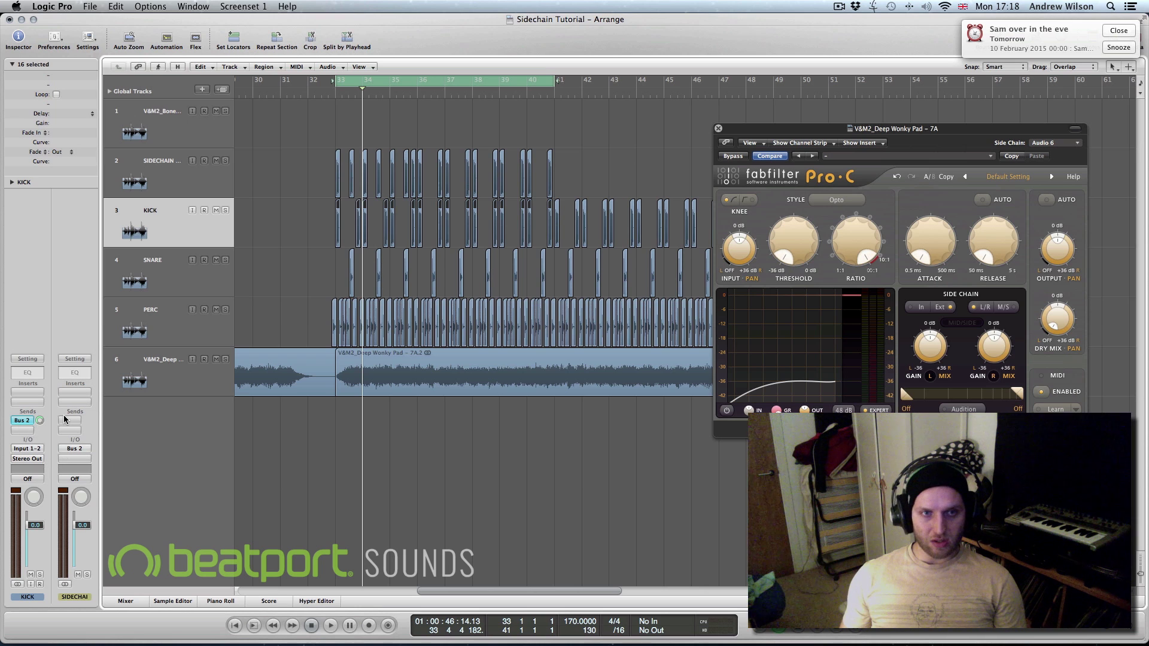
Set the Pro-C side chain to Bus 2 and audition the ducking.
click(1062, 145)
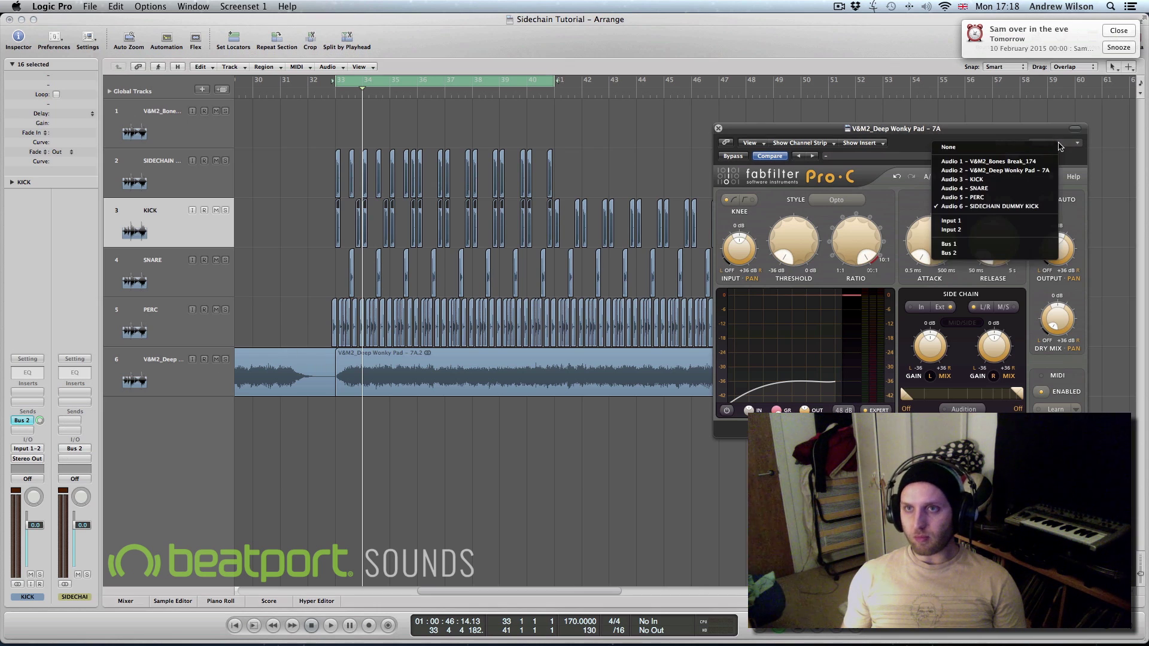
click(967, 253)
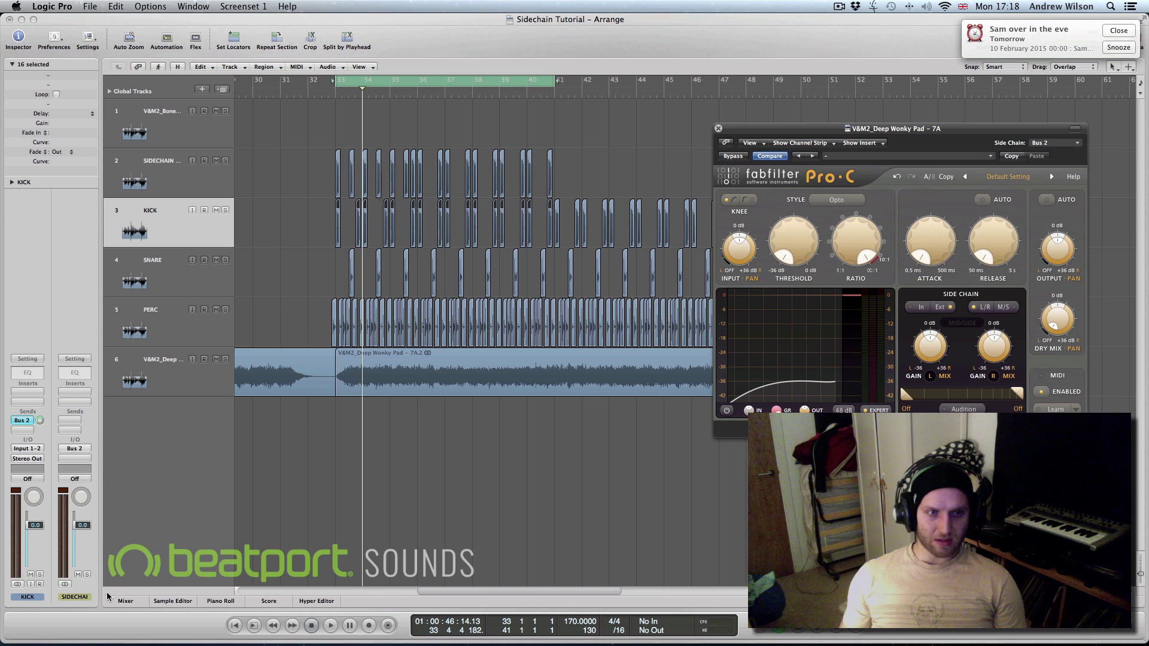
key(space)
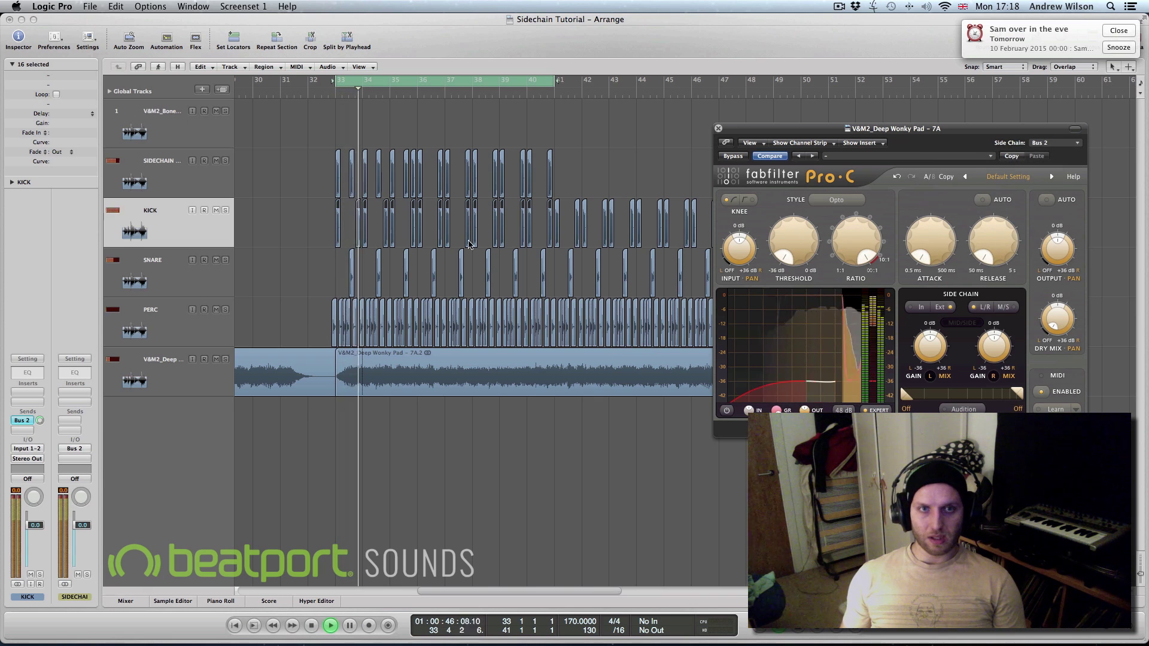
key(space)
Add a Bus 2 send at 0.0 on the SNARE track and play back to check.
click(166, 268)
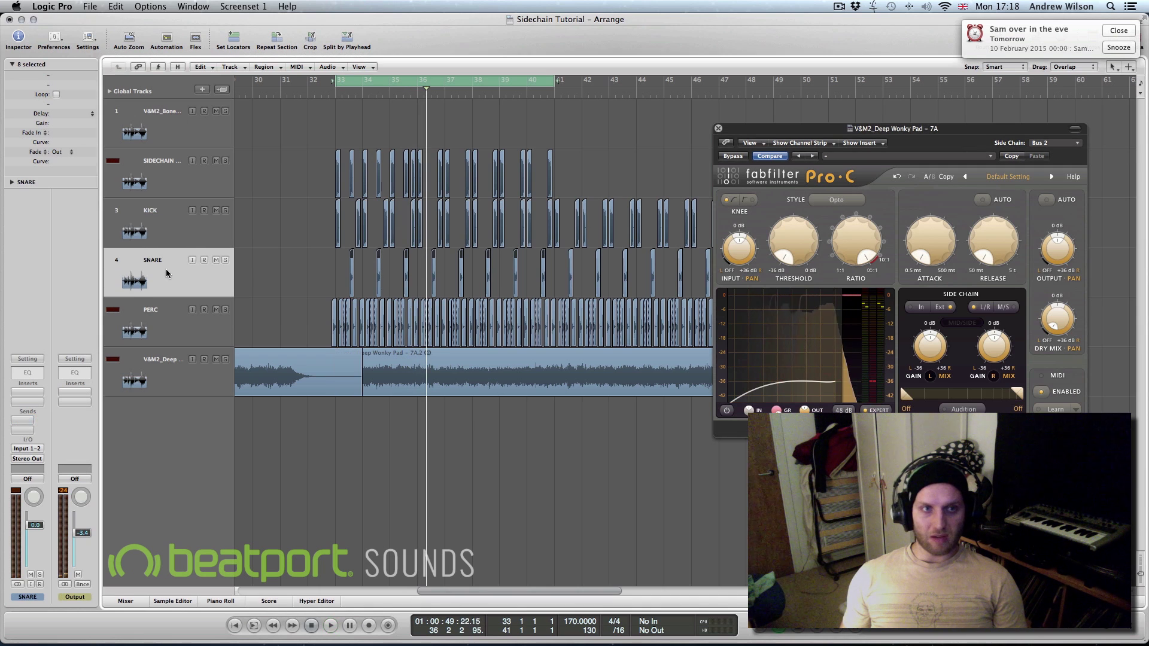
click(33, 420)
mouse_move(27, 432)
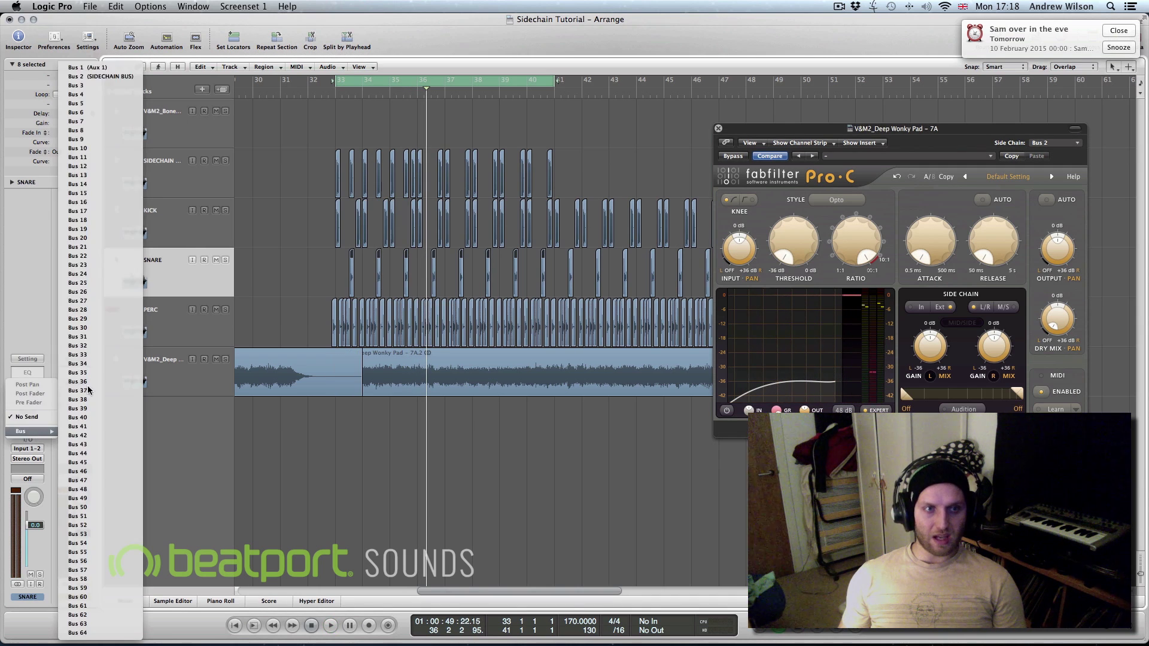
click(93, 77)
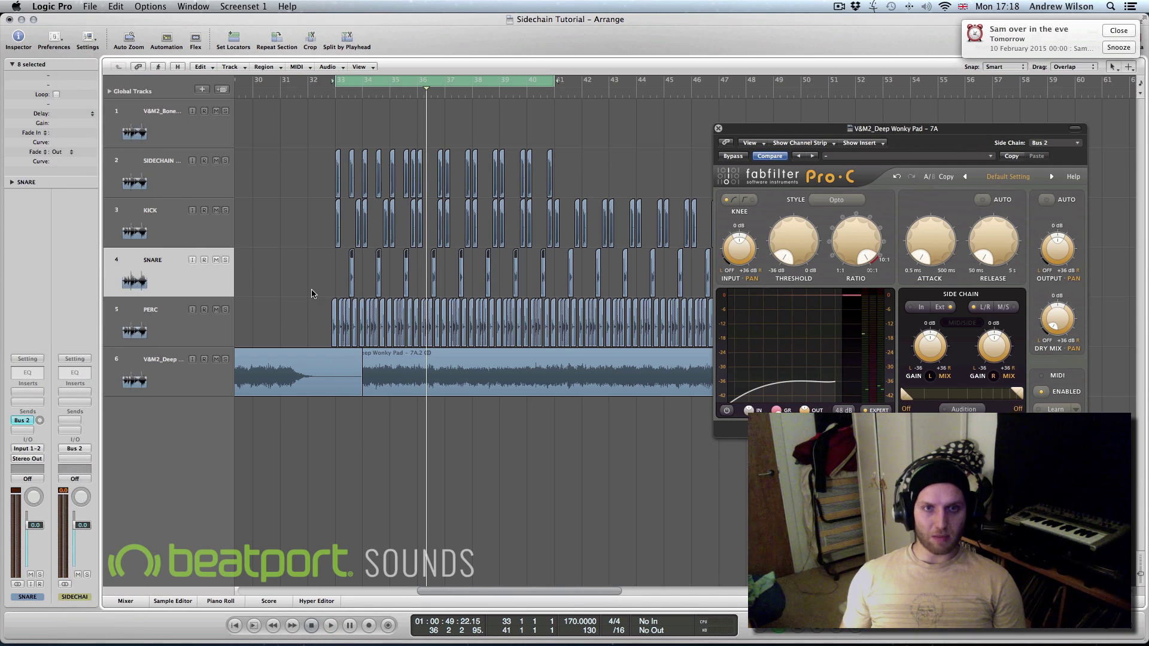
key(space)
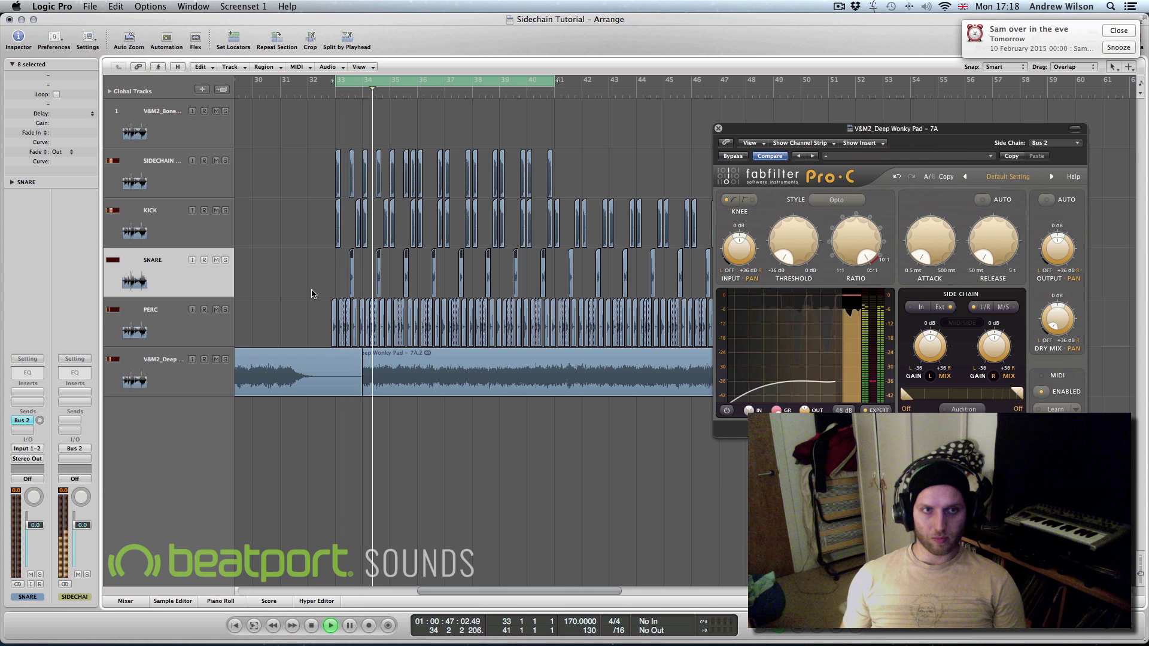
alt+click(40, 420)
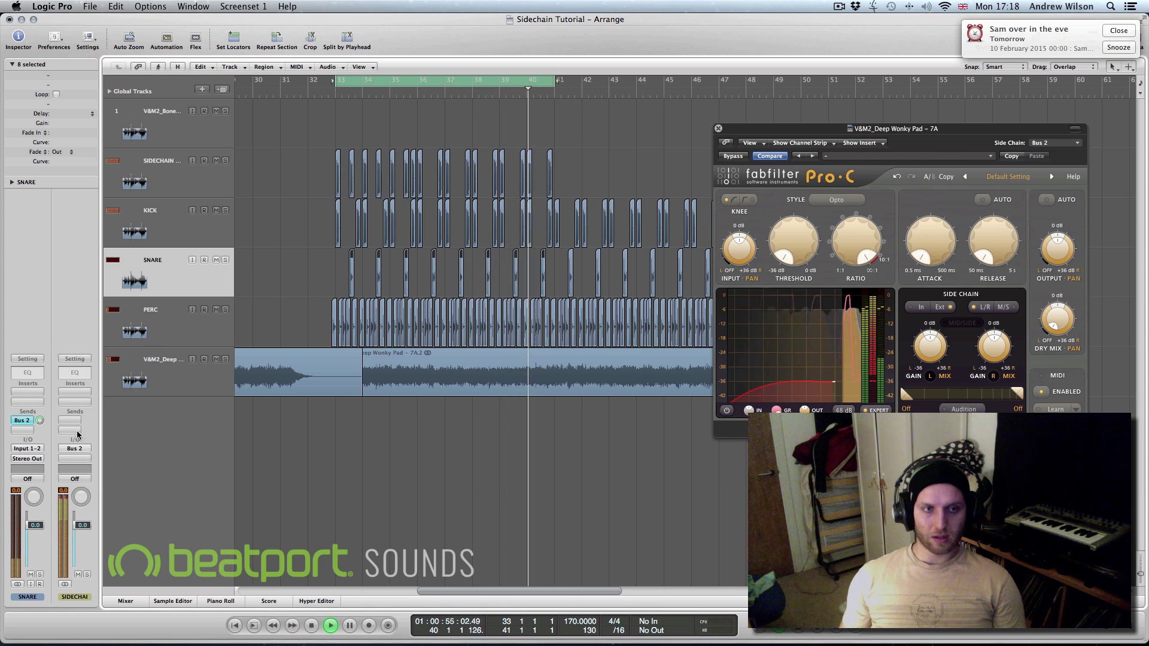
key(space)
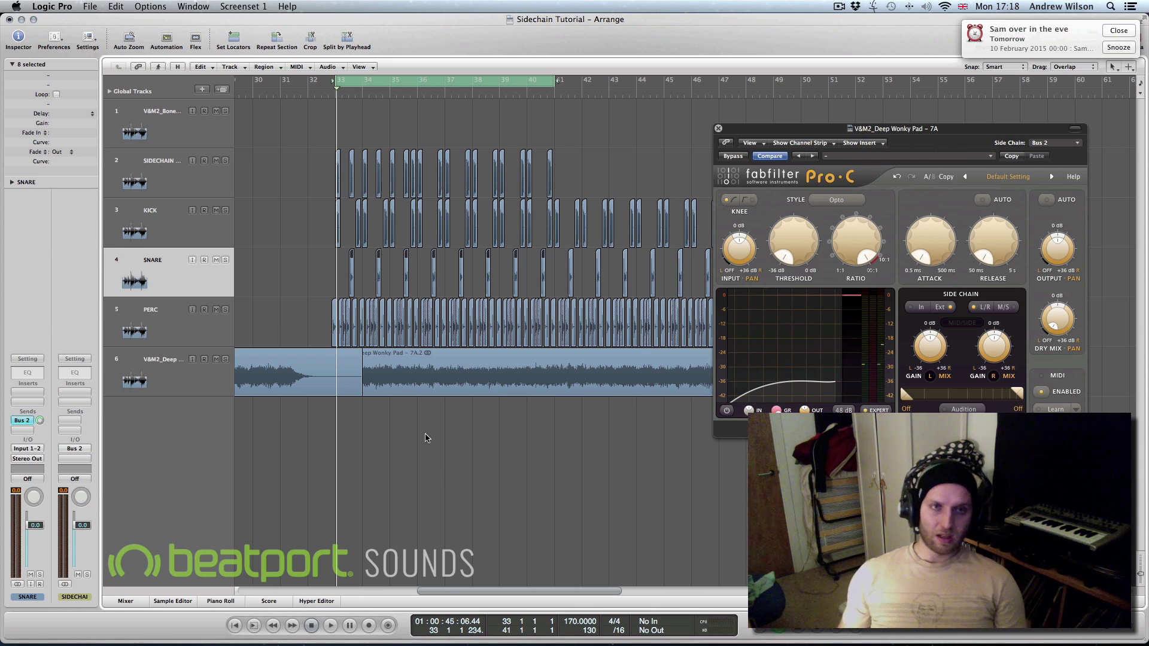
click(160, 224)
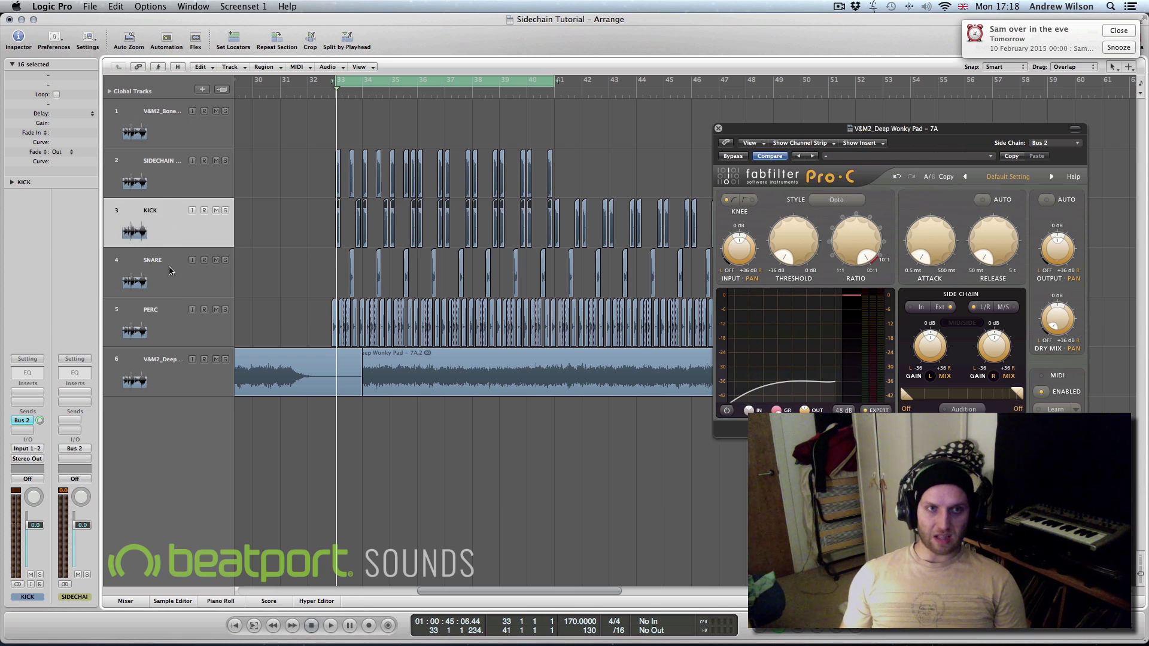
click(158, 283)
click(185, 245)
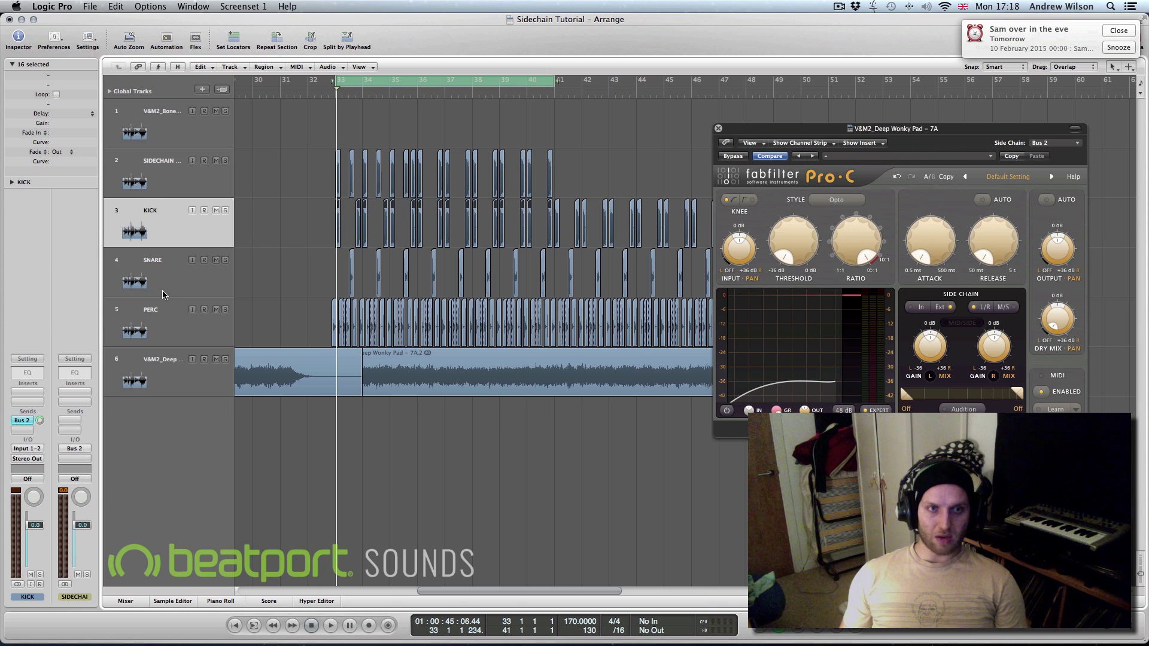
click(165, 295)
click(170, 322)
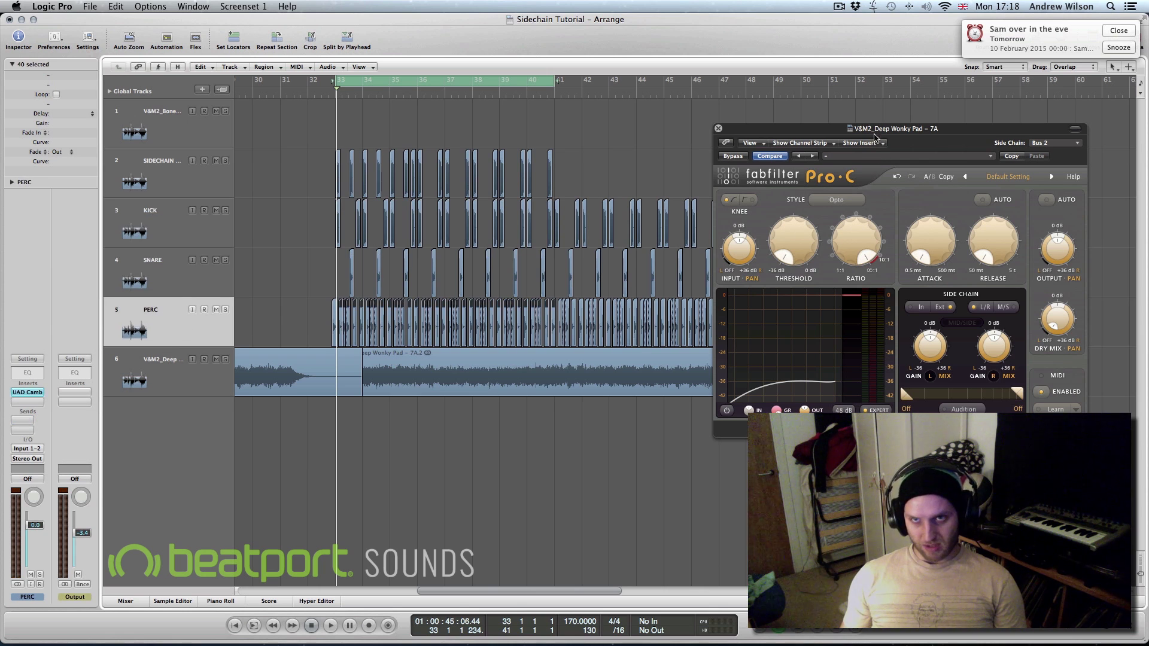
drag(874, 137, 873, 138)
click(173, 169)
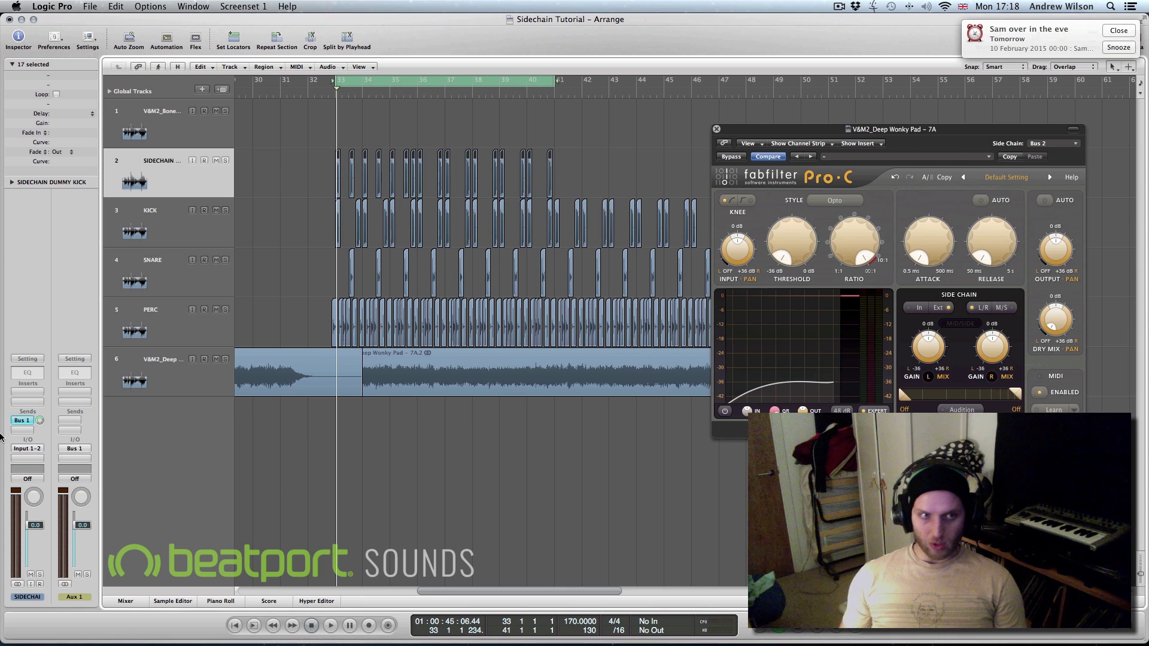
click(165, 229)
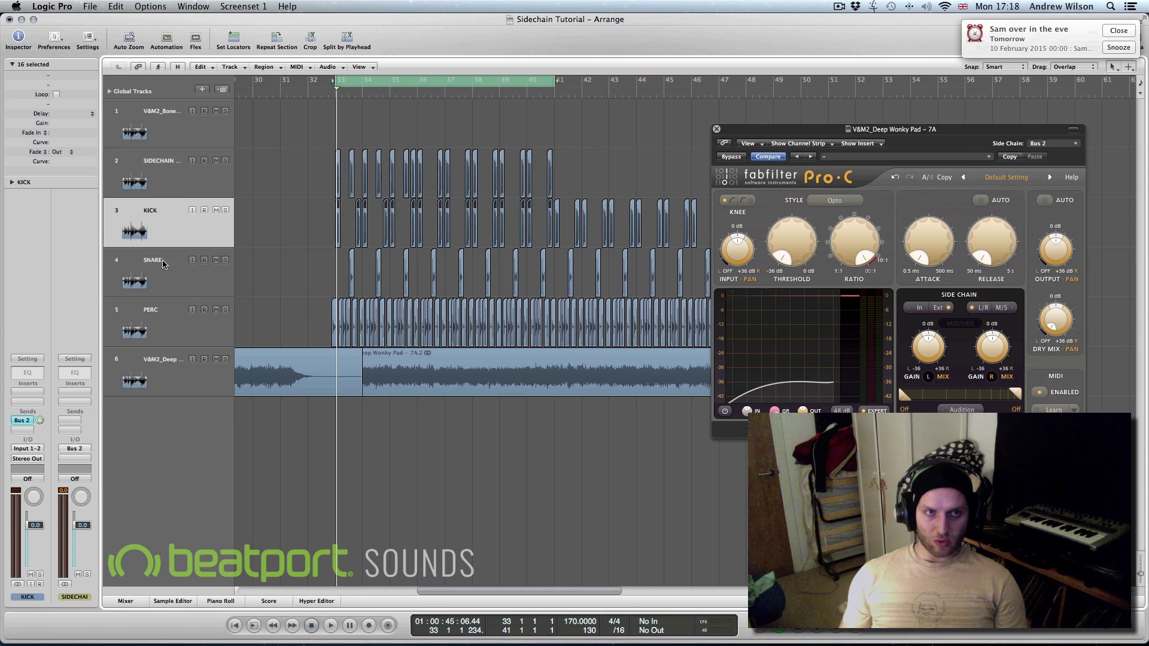